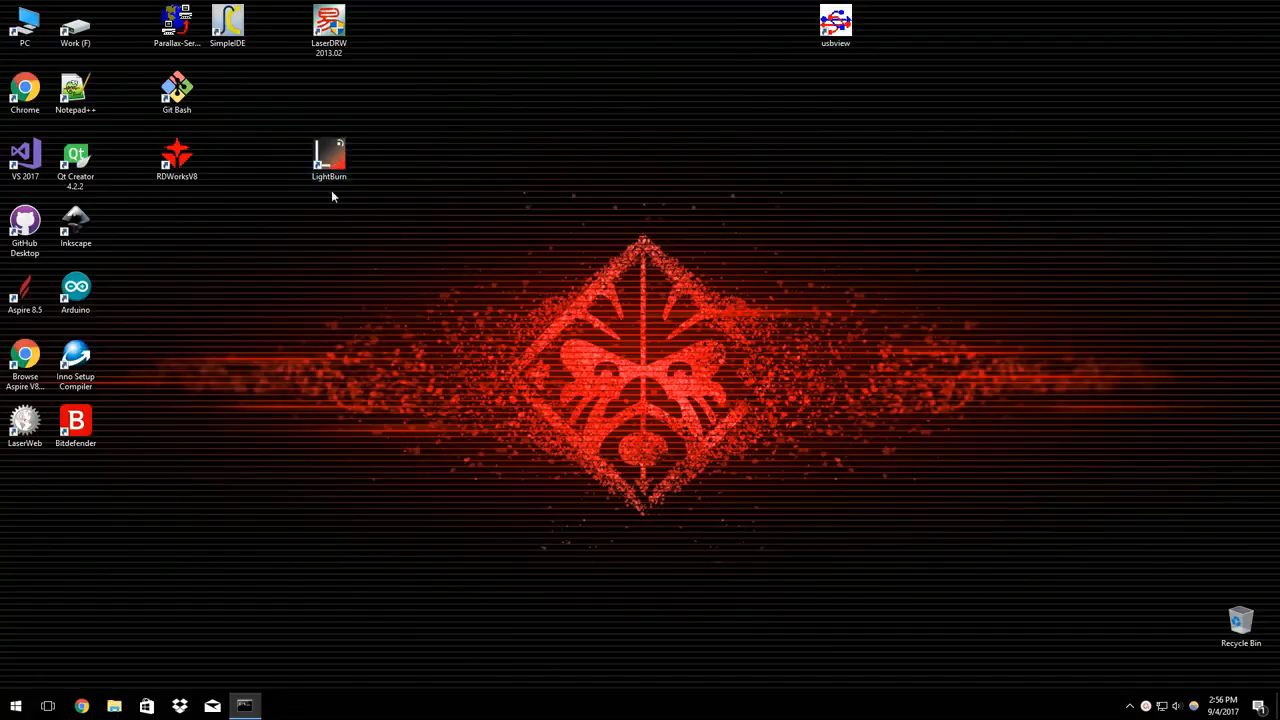
# - Launch LightBurn from the desktop shortcut into a blank untitled project
pyautogui.doubleClick(333, 160)
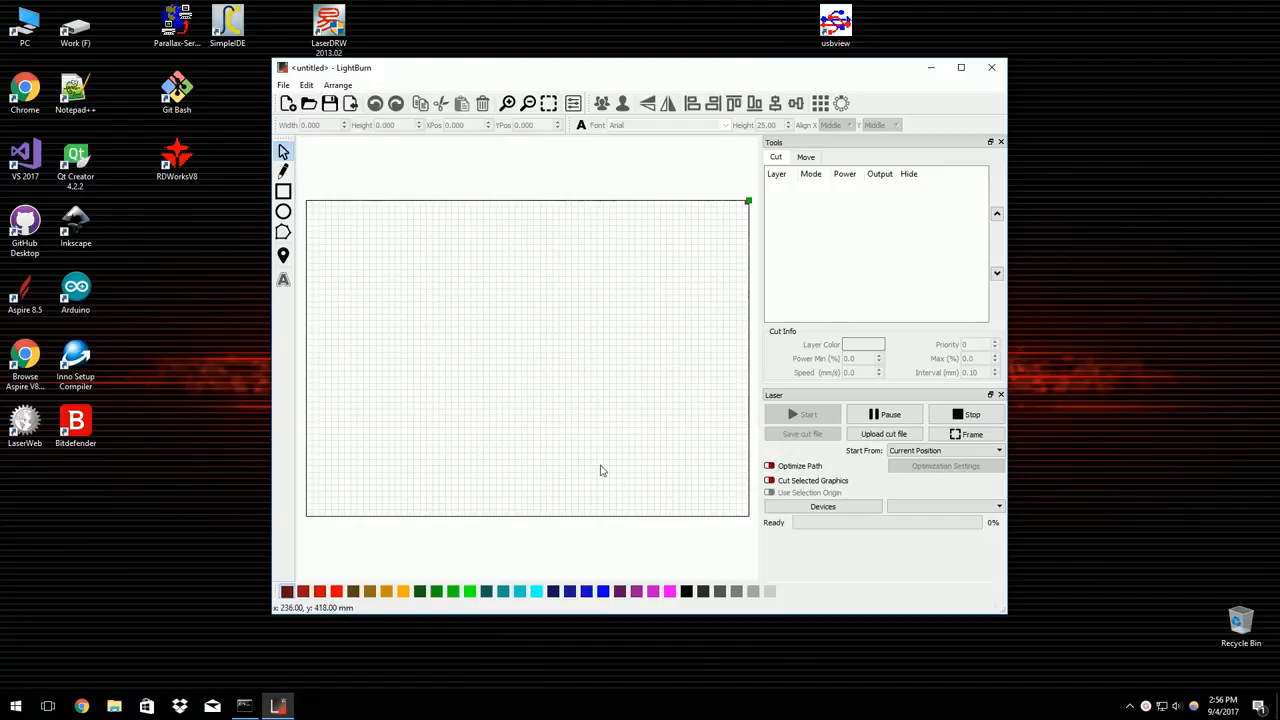
# - Set the workspace page to 300 x 200 mm with Mirror X and Mirror Y turned off
pyautogui.click(574, 103)
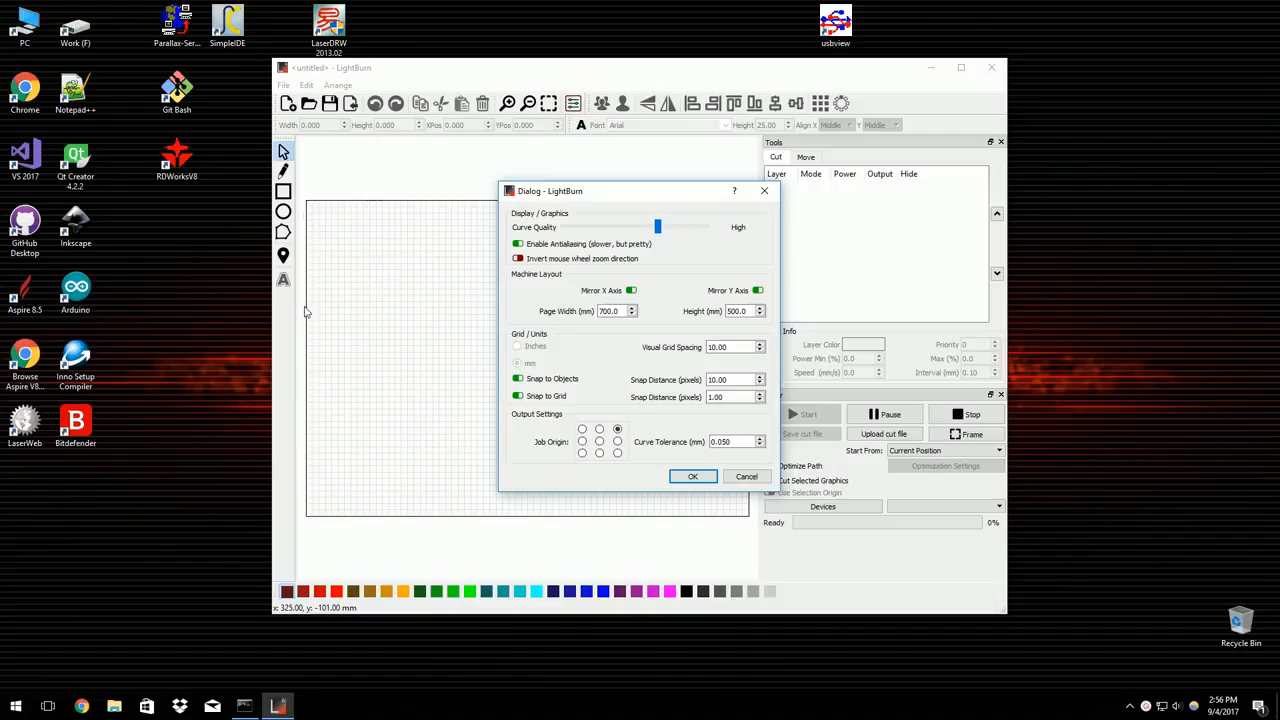
pyautogui.doubleClick(609, 311)
pyautogui.write('300')
pyautogui.press('Tab')
pyautogui.write('20')
pyautogui.click(631, 290)
pyautogui.click(757, 290)
pyautogui.click(693, 476)
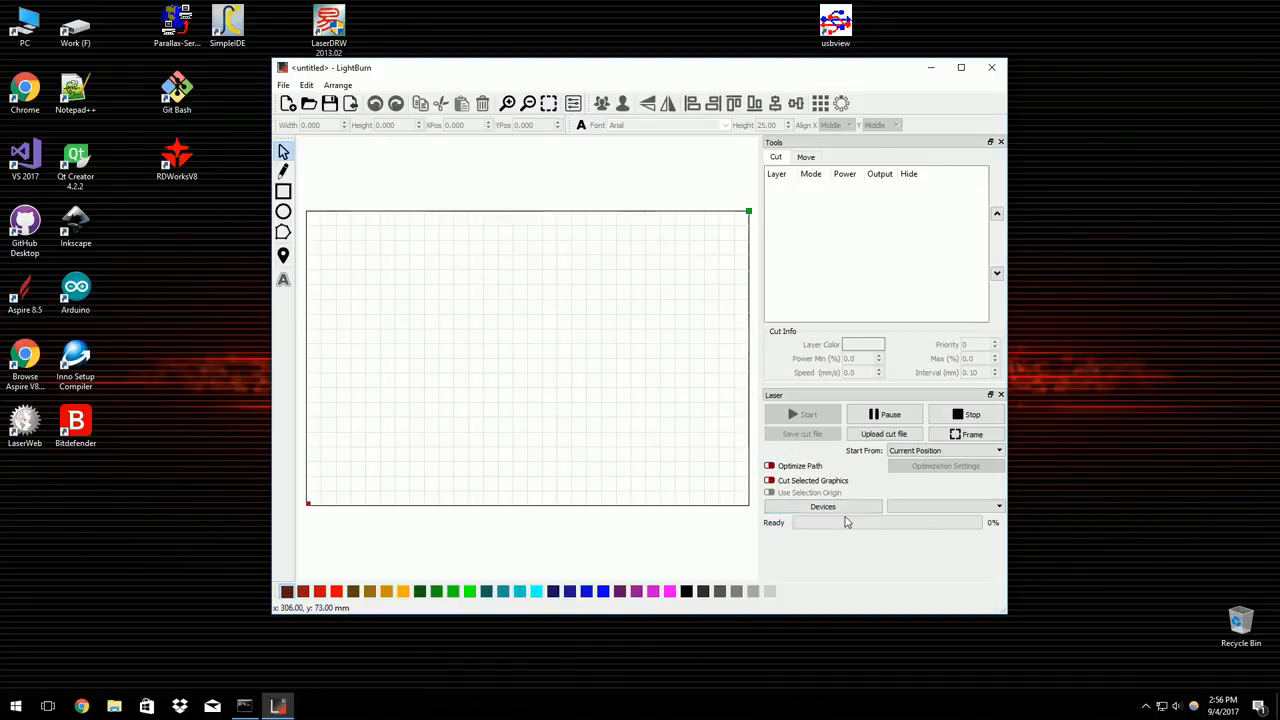
# - Add a Ruida Ethernet/UDP device at address 10.0.0.100 in the Devices list
pyautogui.click(820, 507)
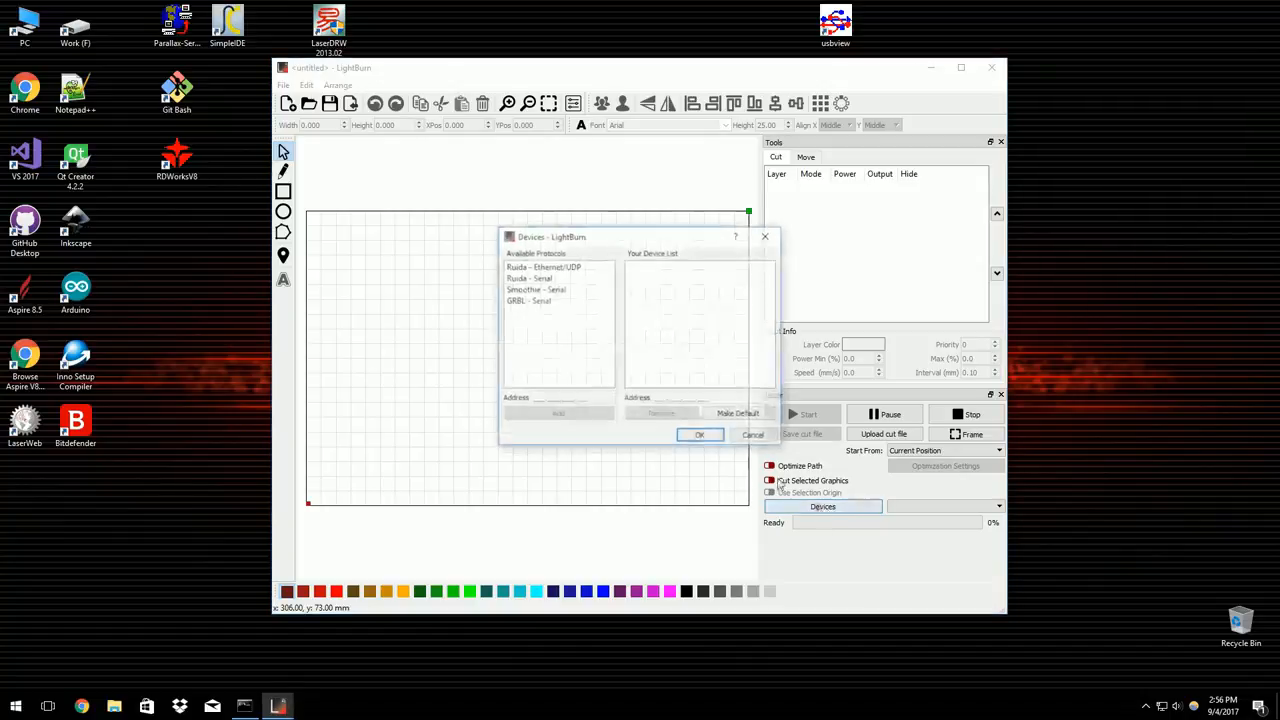
pyautogui.click(535, 398)
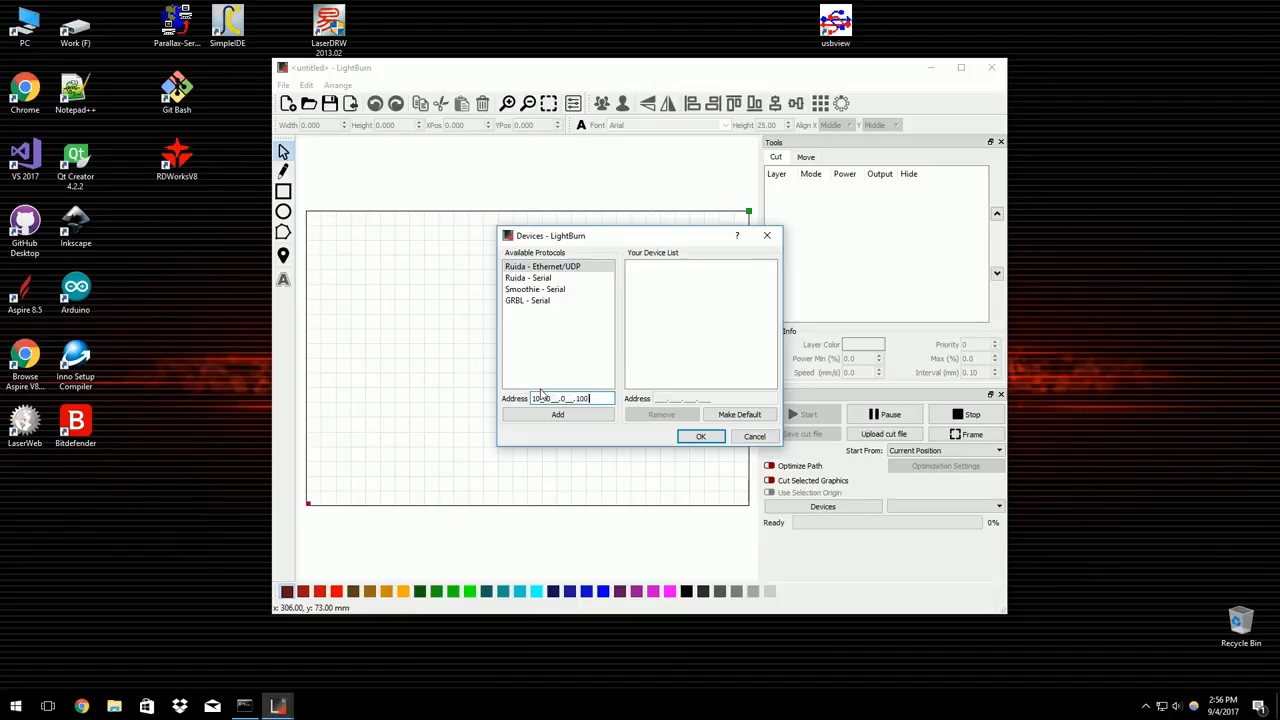
pyautogui.press('Tab')
pyautogui.click(557, 414)
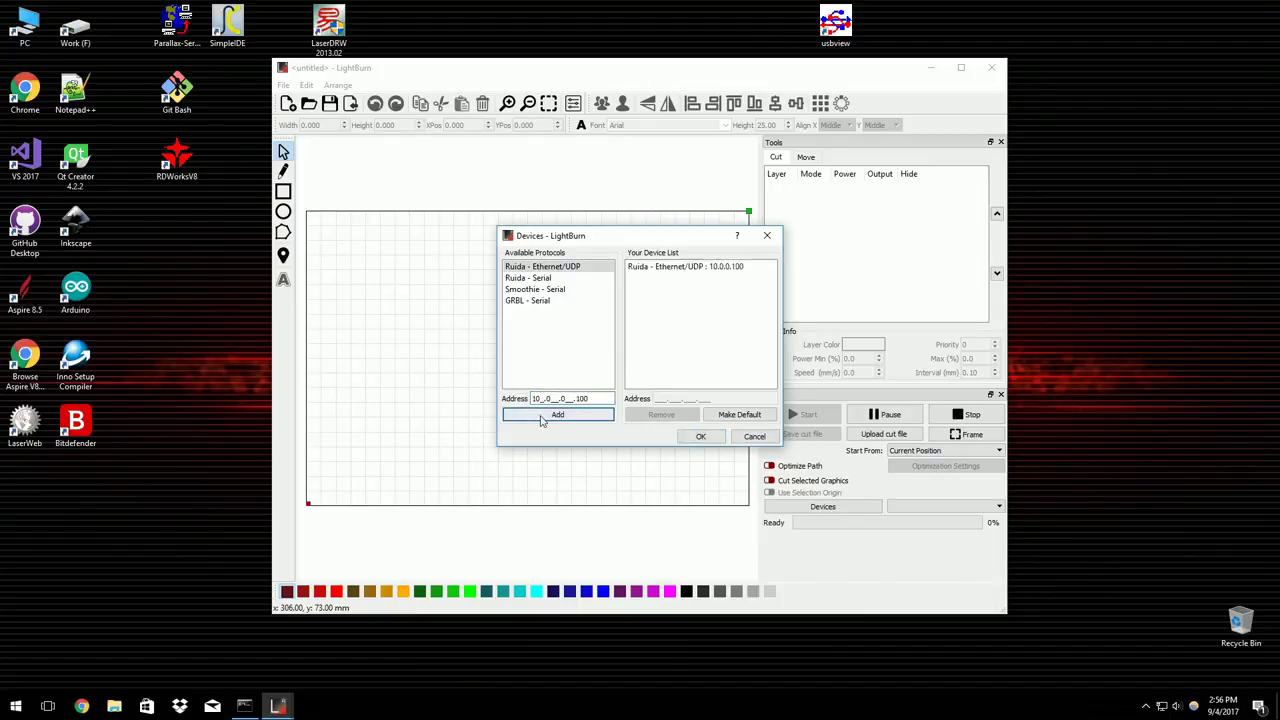
# - Add a GRBL serial device, make it the default laser and save the device list
pyautogui.click(527, 300)
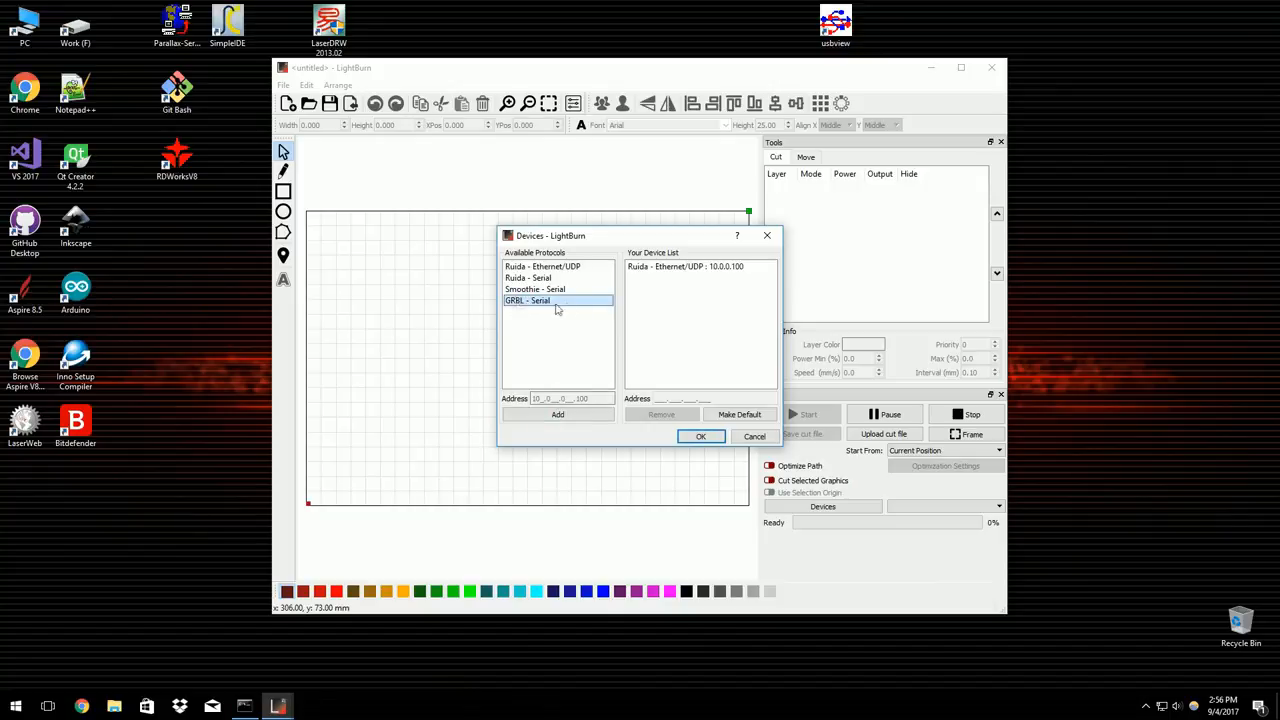
pyautogui.click(557, 414)
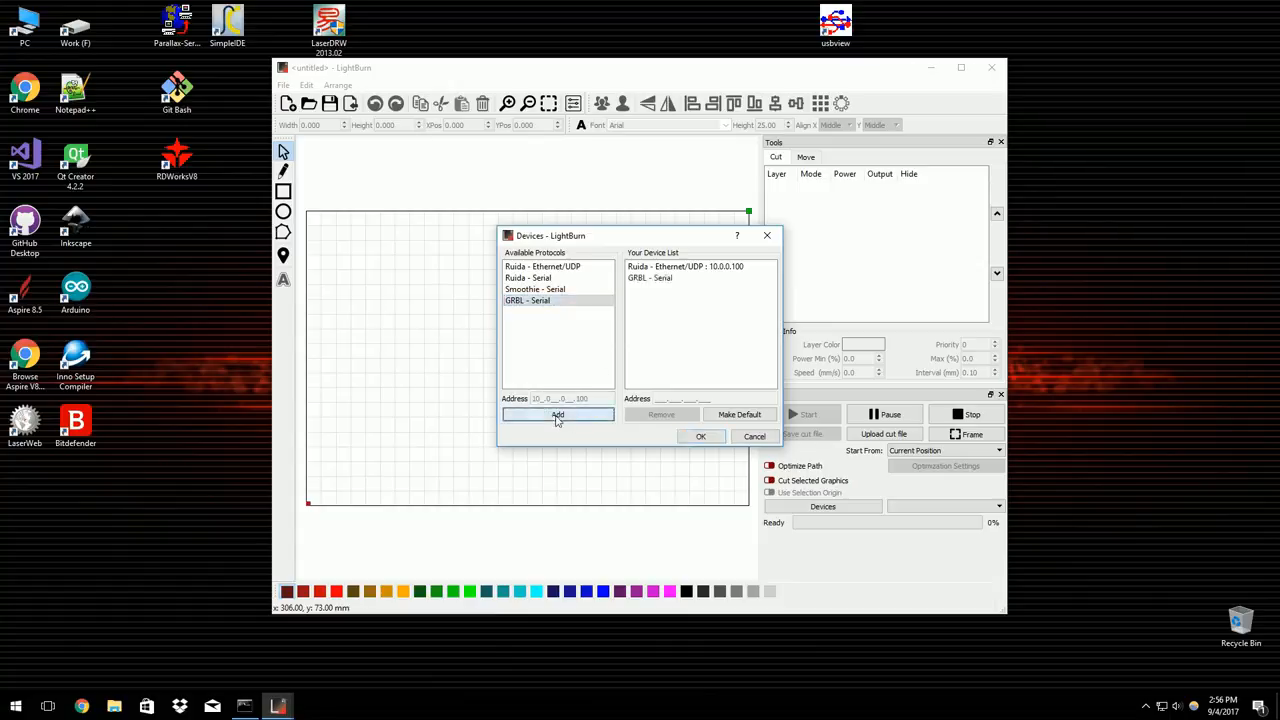
pyautogui.click(650, 278)
pyautogui.click(739, 414)
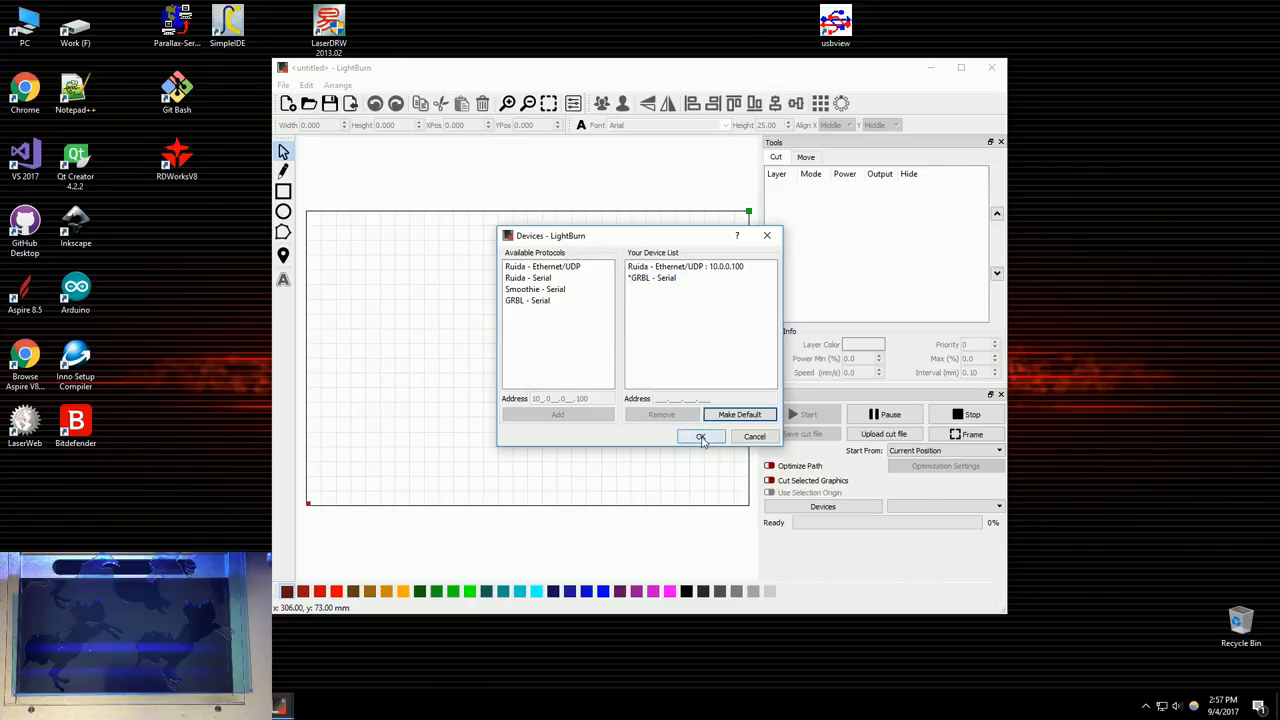
pyautogui.click(702, 438)
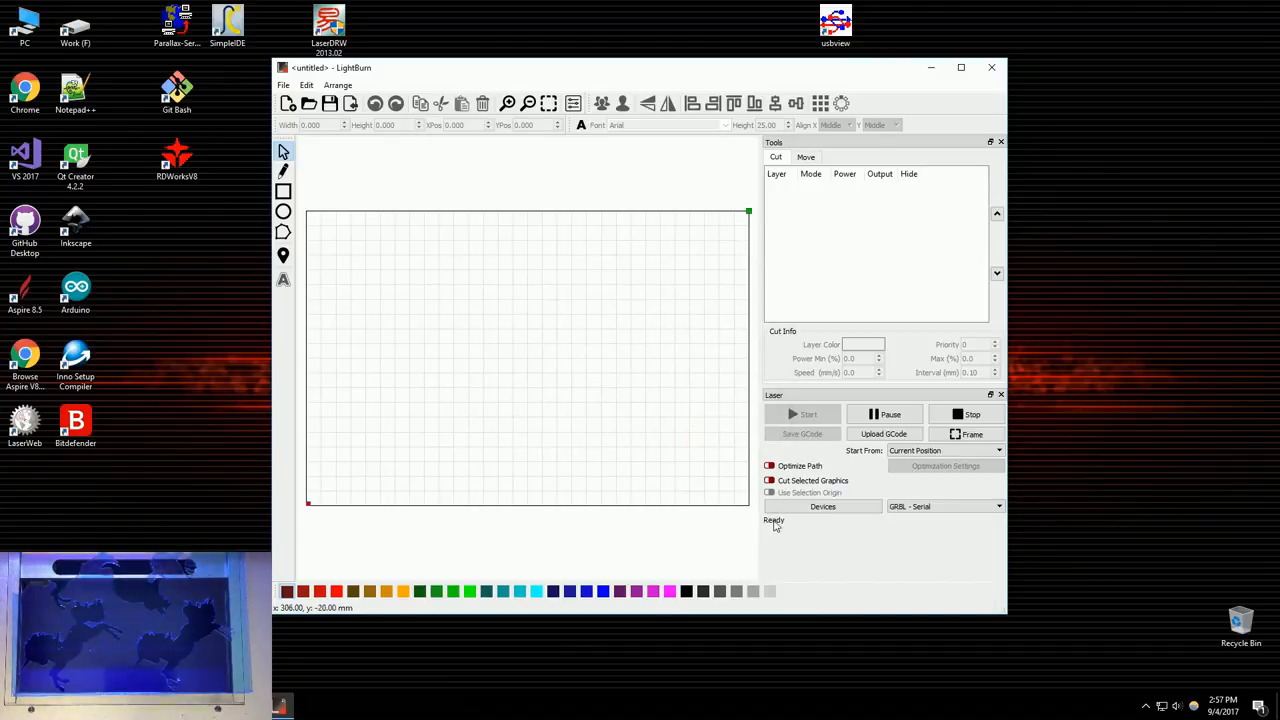
# - Use the position tool to send the laser head to several points across the bed
pyautogui.click(283, 256)
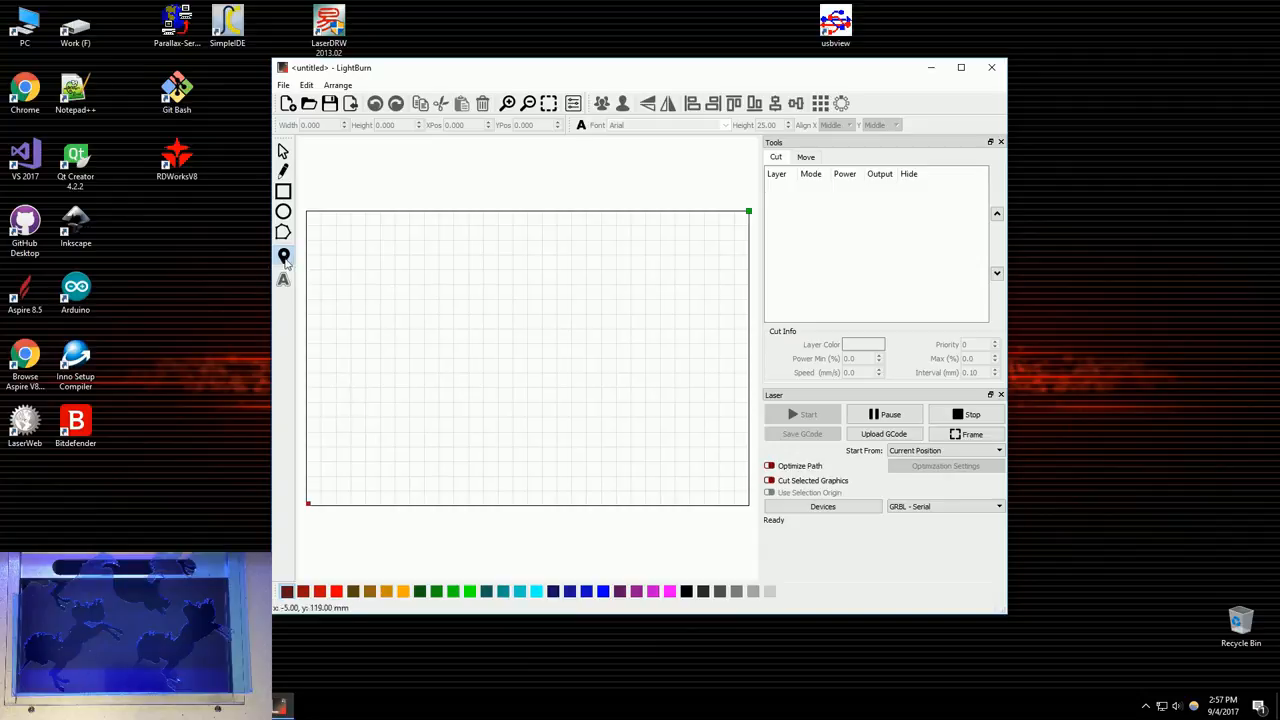
pyautogui.click(360, 306)
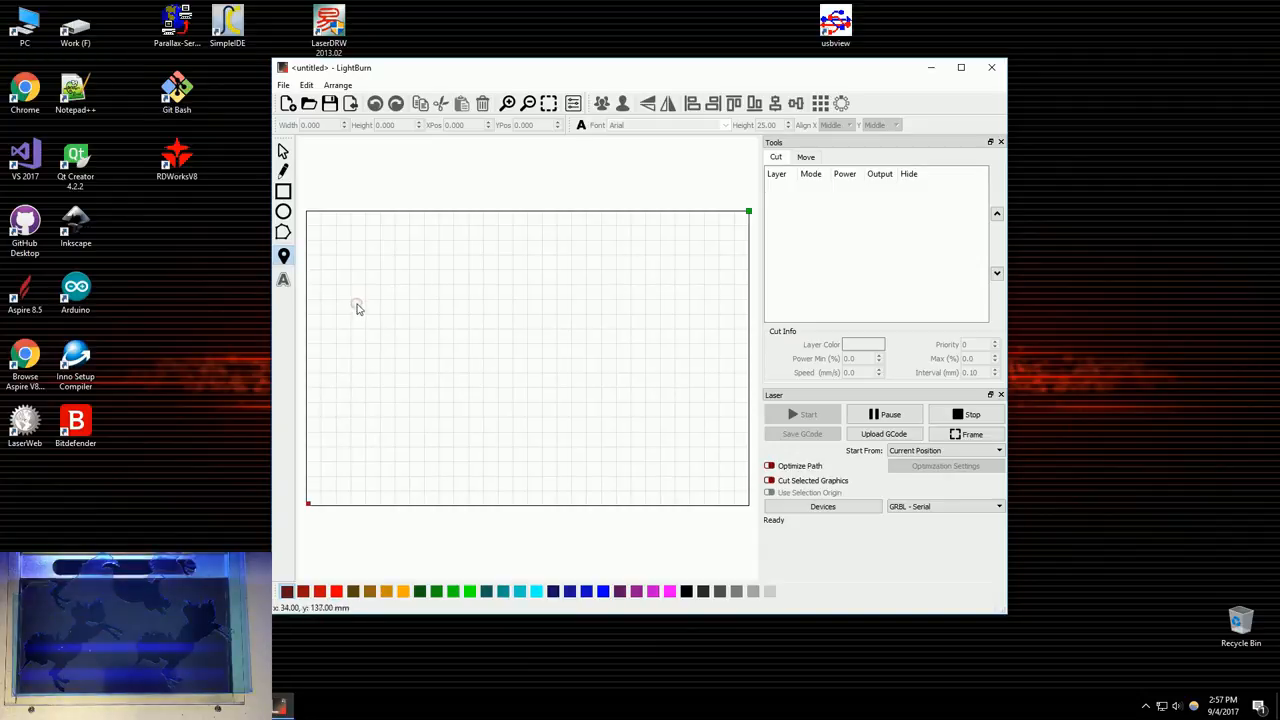
pyautogui.click(466, 283)
pyautogui.click(490, 352)
pyautogui.click(637, 293)
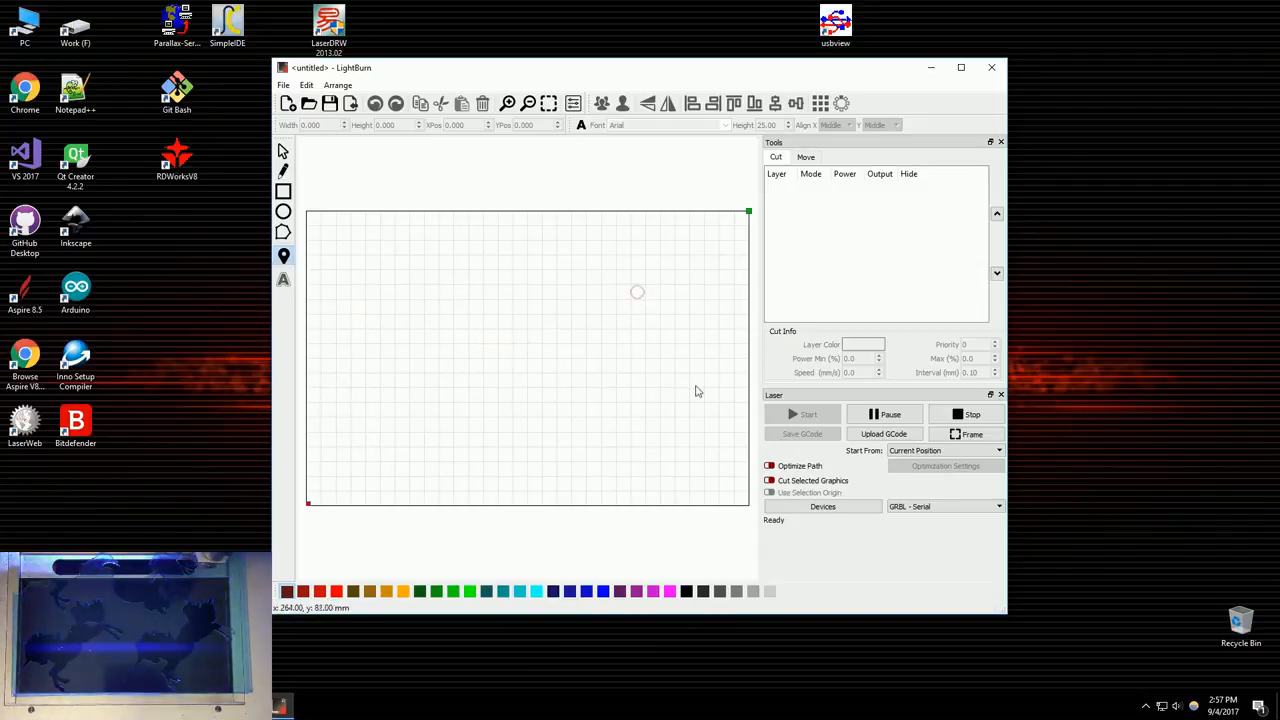
pyautogui.click(695, 388)
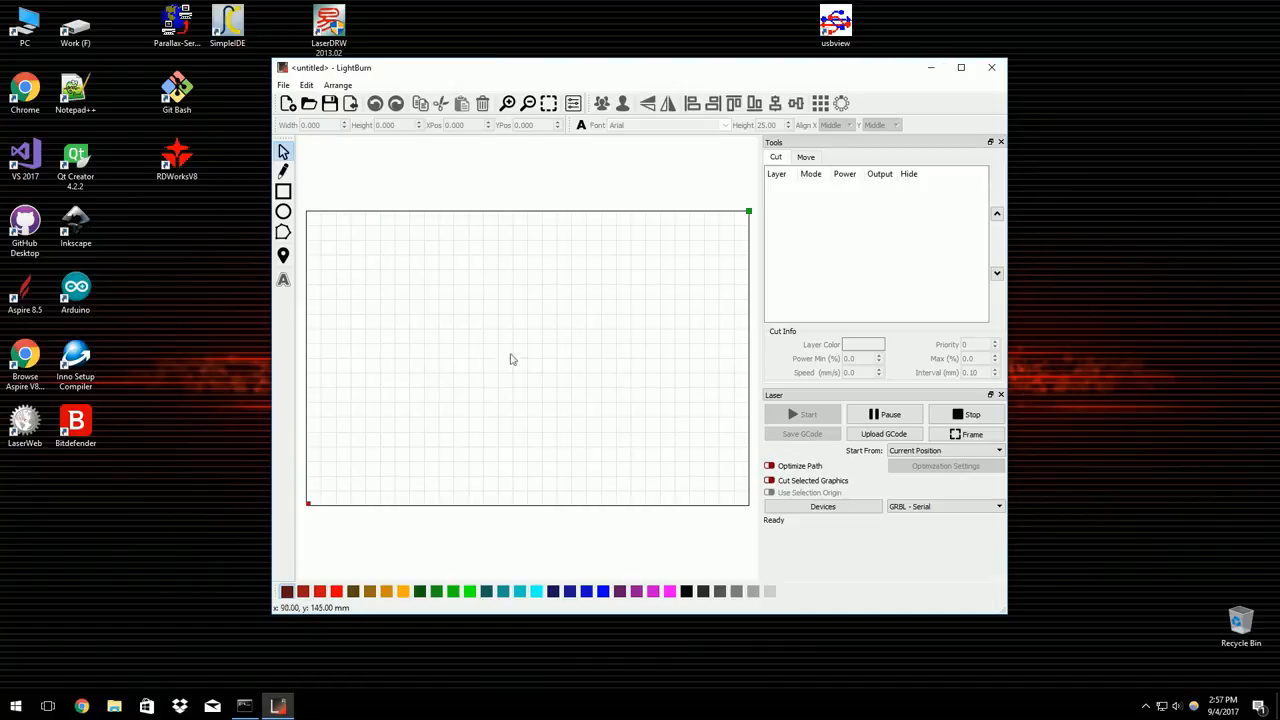
pyautogui.scroll(-1, 435, 365)
pyautogui.scroll(-1, 480, 385)
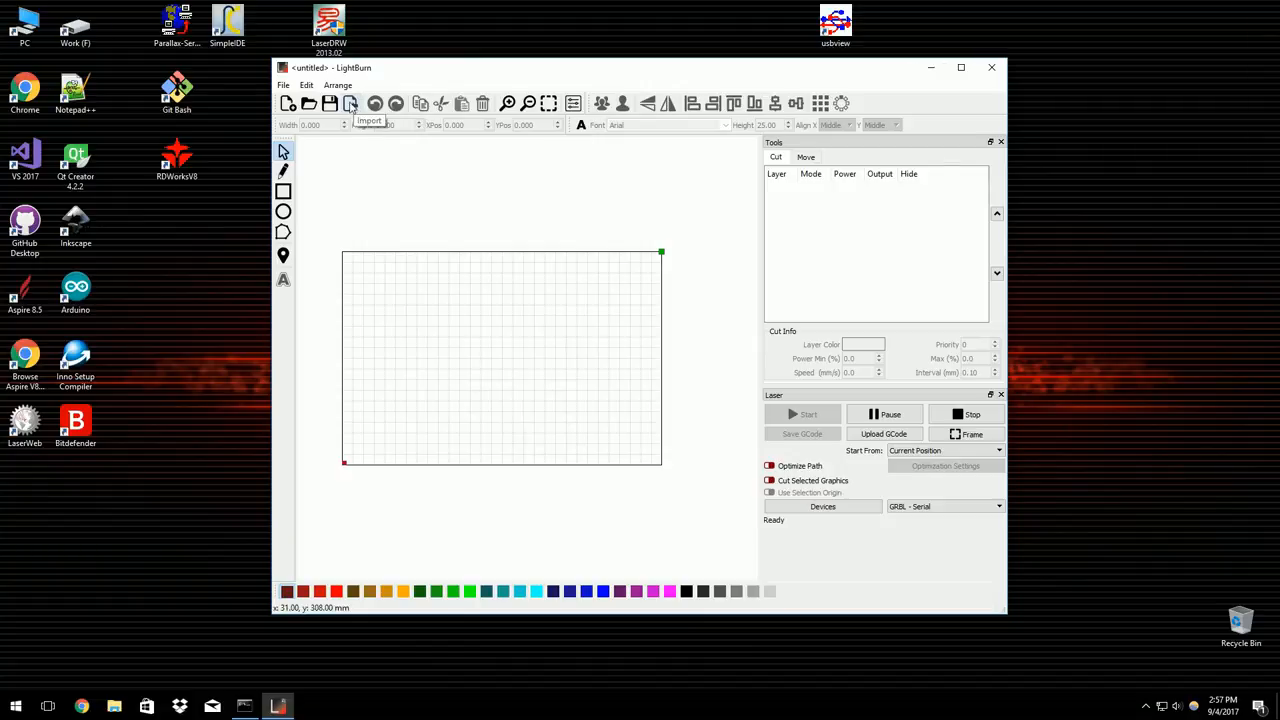
# - Import BathroomEmoji.ai from Documents > Laser and select the imported graphic
pyautogui.click(352, 104)
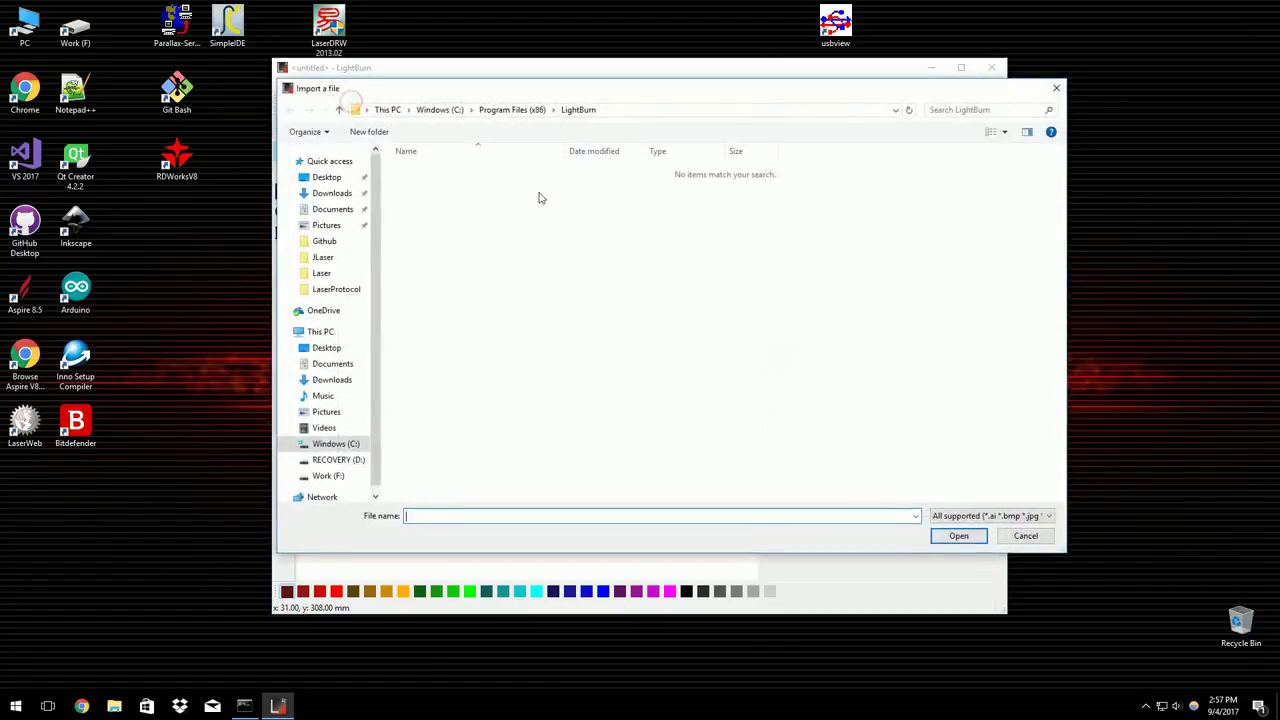
pyautogui.click(322, 273)
pyautogui.click(794, 270)
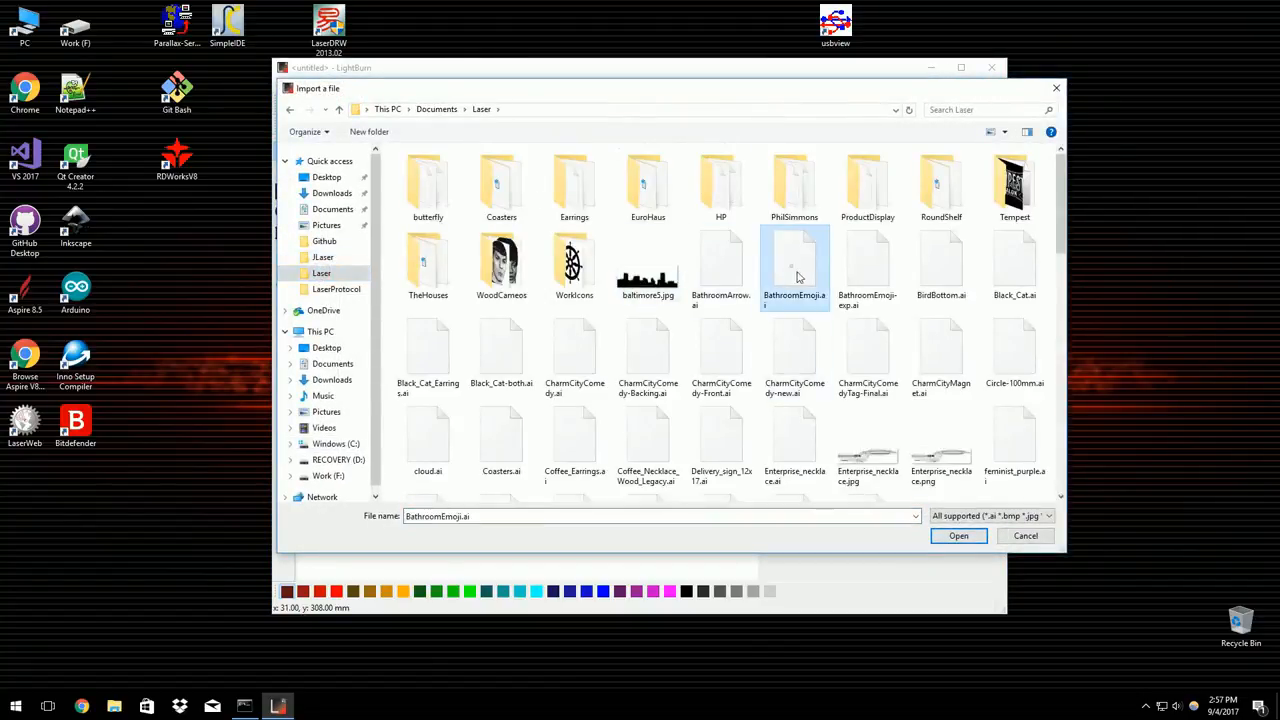
pyautogui.click(958, 536)
pyautogui.scroll(-2, 620, 337)
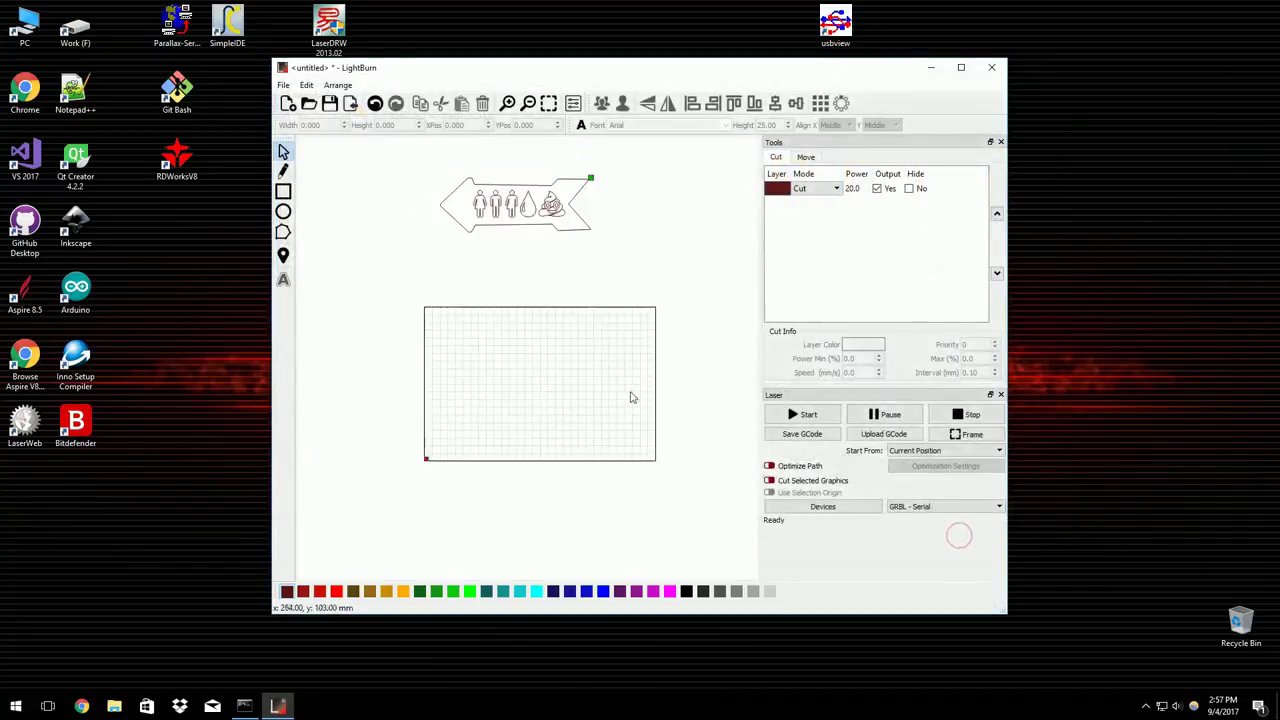
pyautogui.click(550, 195)
pyautogui.scroll(2, 555, 198)
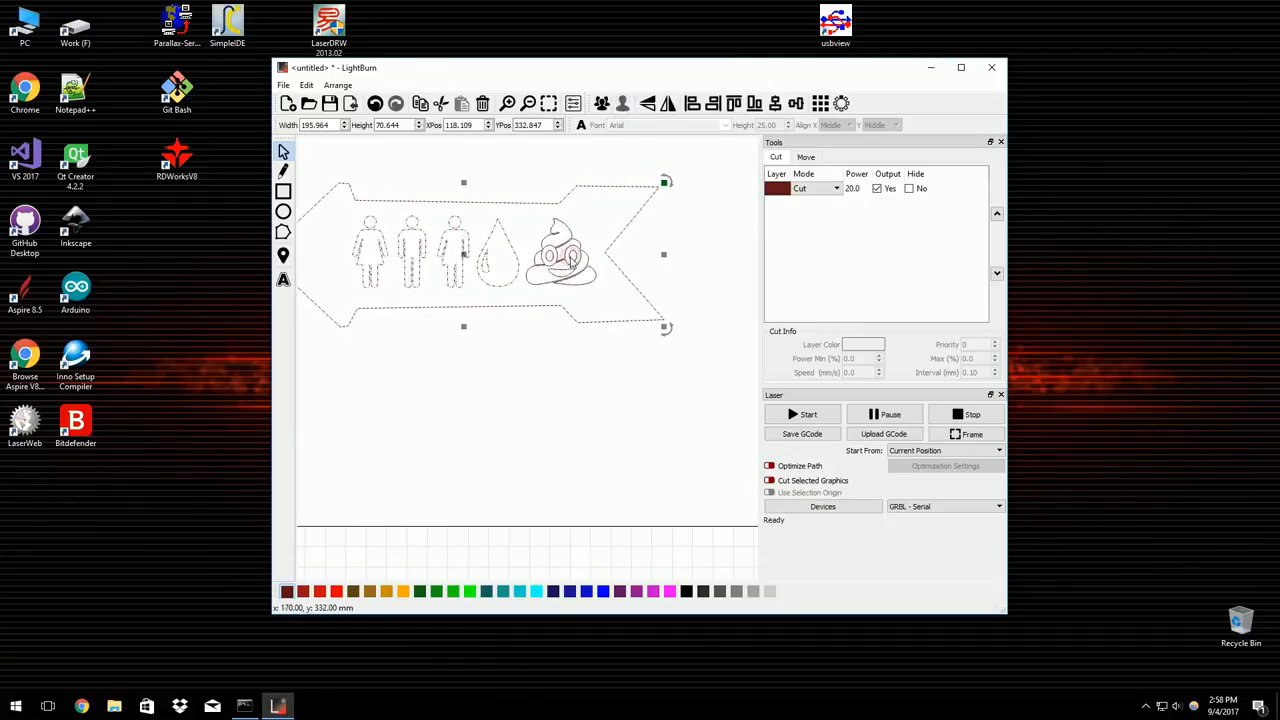
# - Delete everything except the poop emoji and move it higher on the workspace grid
pyautogui.click(483, 103)
pyautogui.click(560, 255)
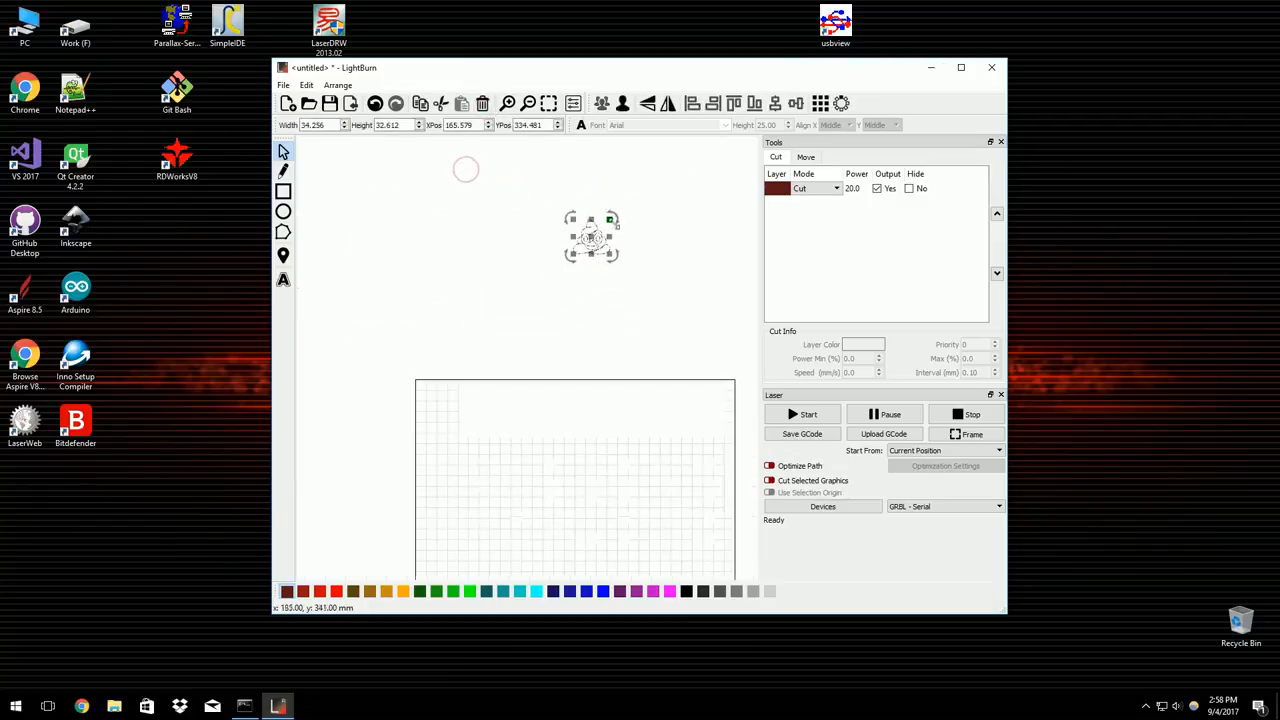
pyautogui.moveTo(590, 237); pyautogui.dragTo(600, 530)
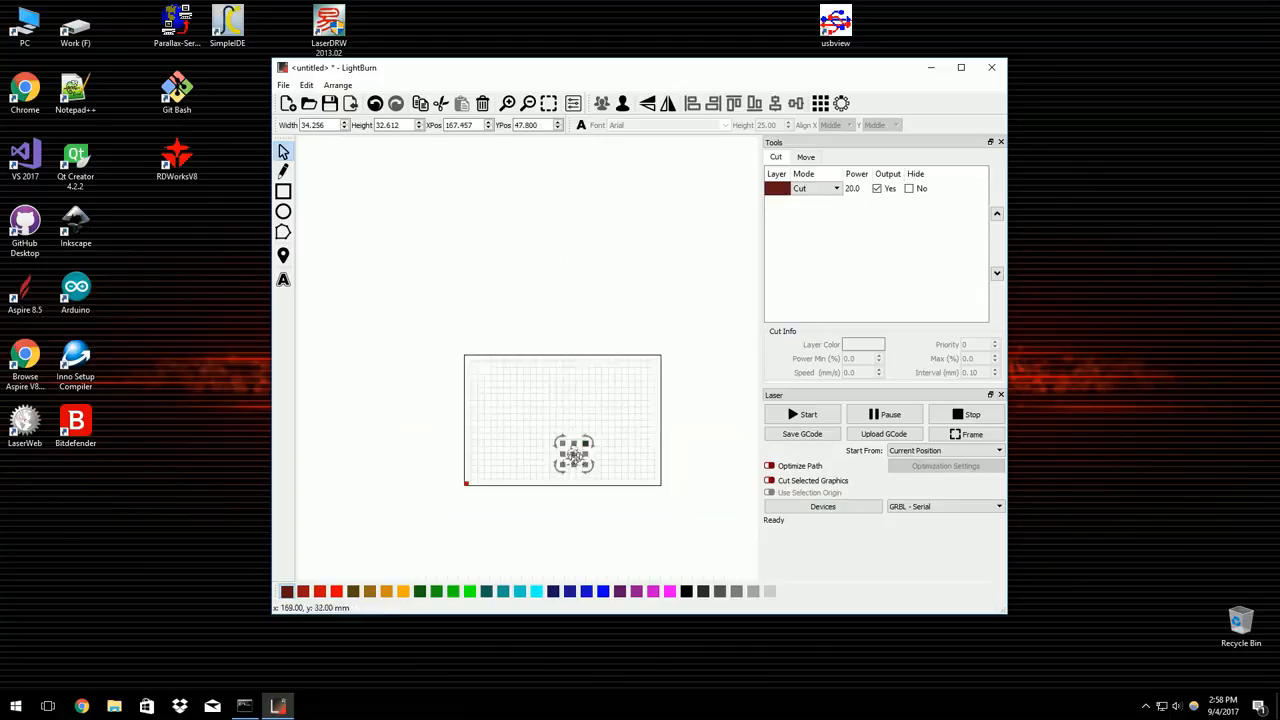
pyautogui.scroll(2, 576, 455)
pyautogui.scroll(2, 560, 420)
pyautogui.scroll(1, 549, 390)
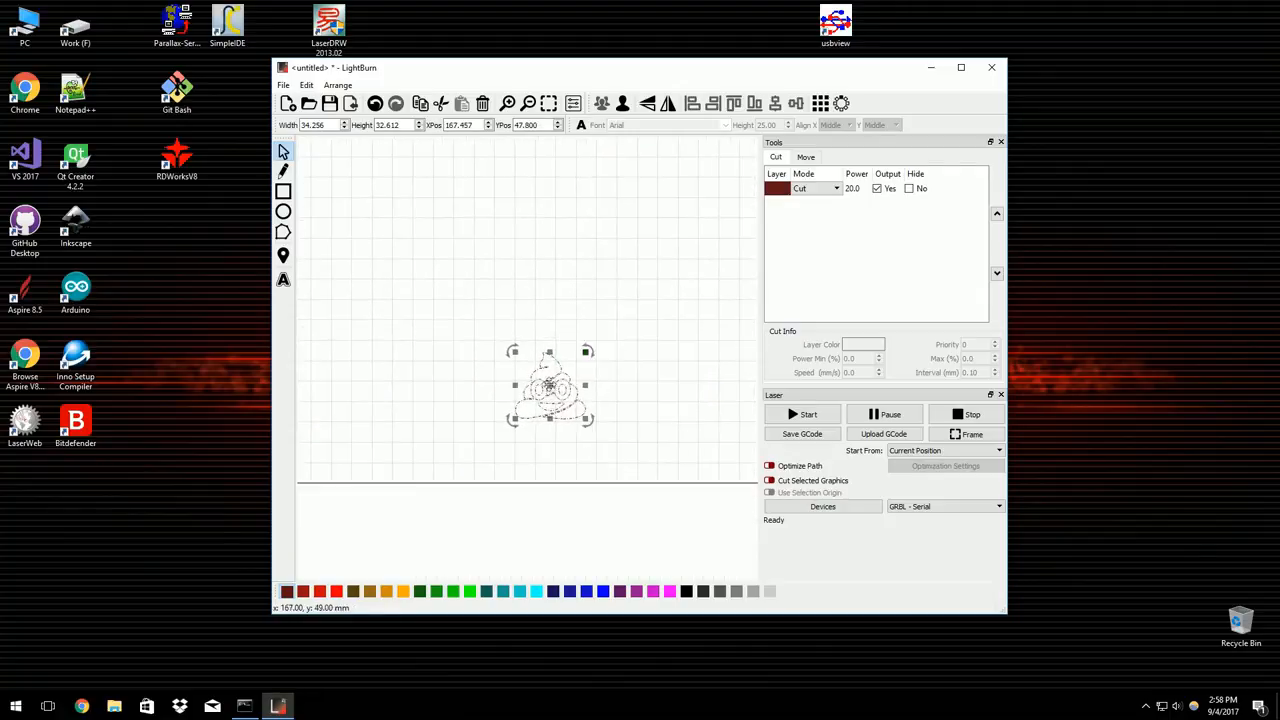
pyautogui.moveTo(549, 390); pyautogui.dragTo(544, 320)
pyautogui.click(556, 390)
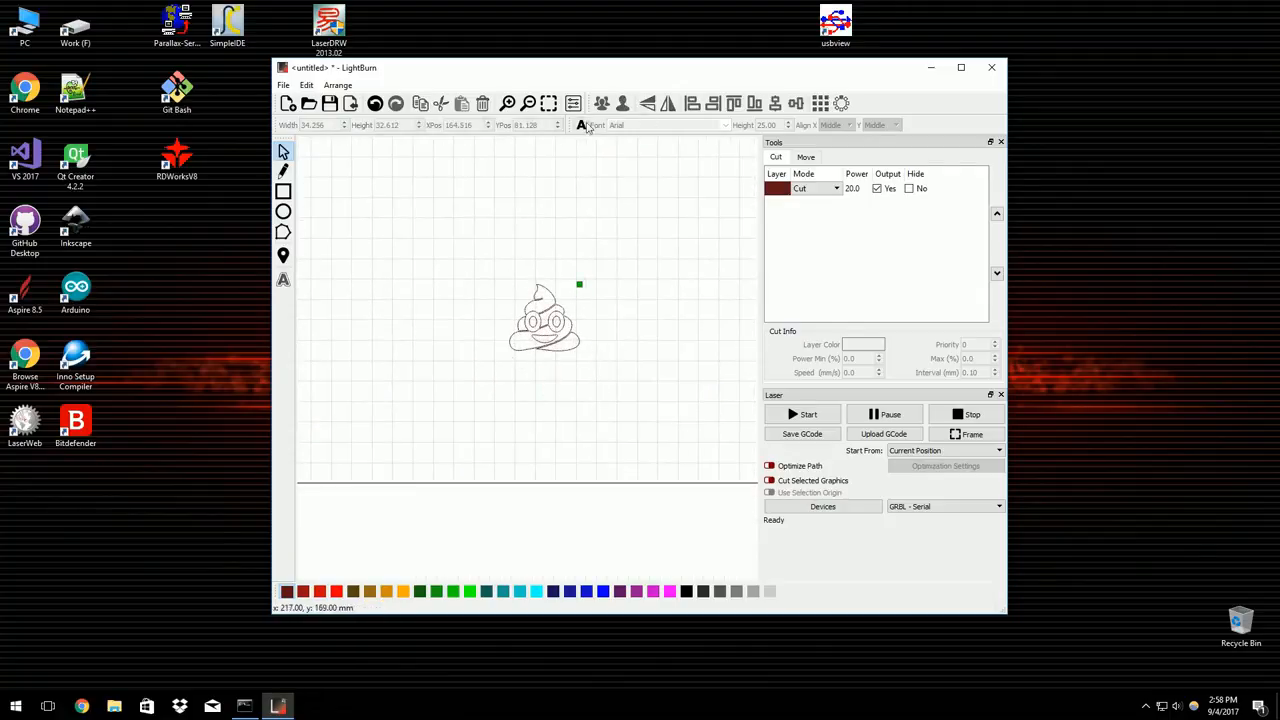
# - Add a POOP text caption below the emoji with height 10 in the Rockwell font
pyautogui.click(582, 125)
pyautogui.click(543, 405)
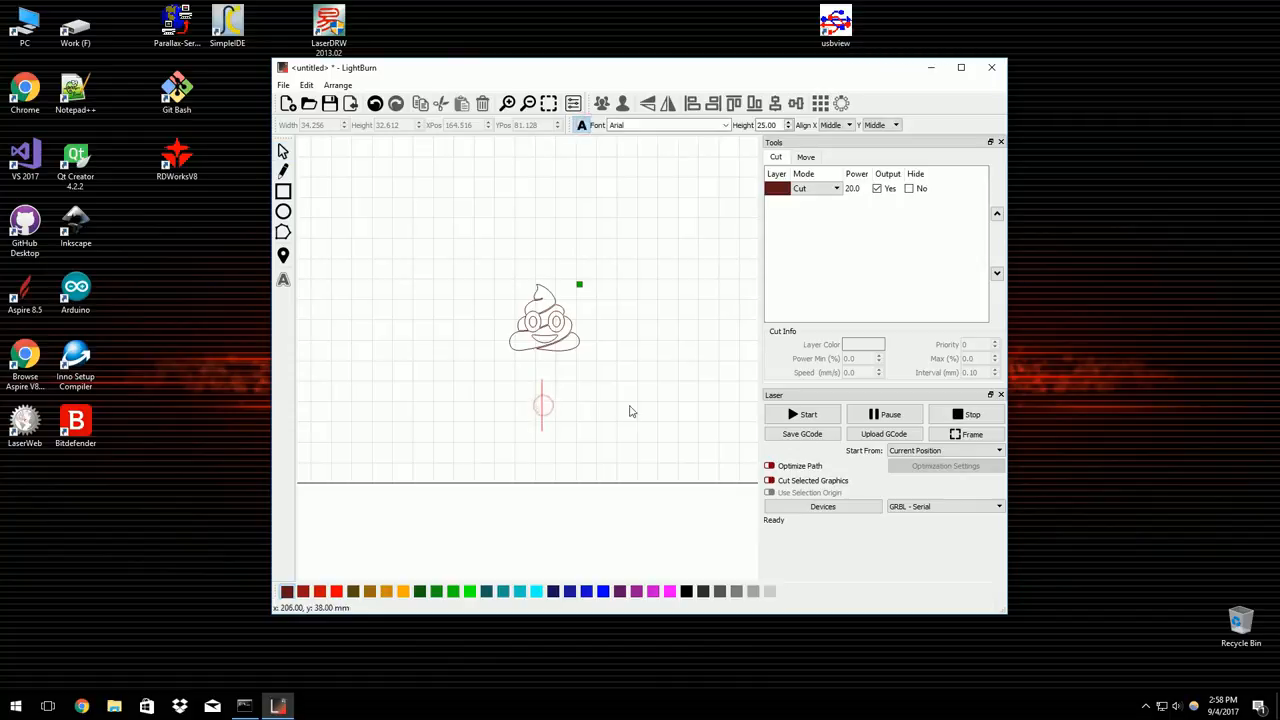
pyautogui.write('POOP')
pyautogui.doubleClick(766, 124)
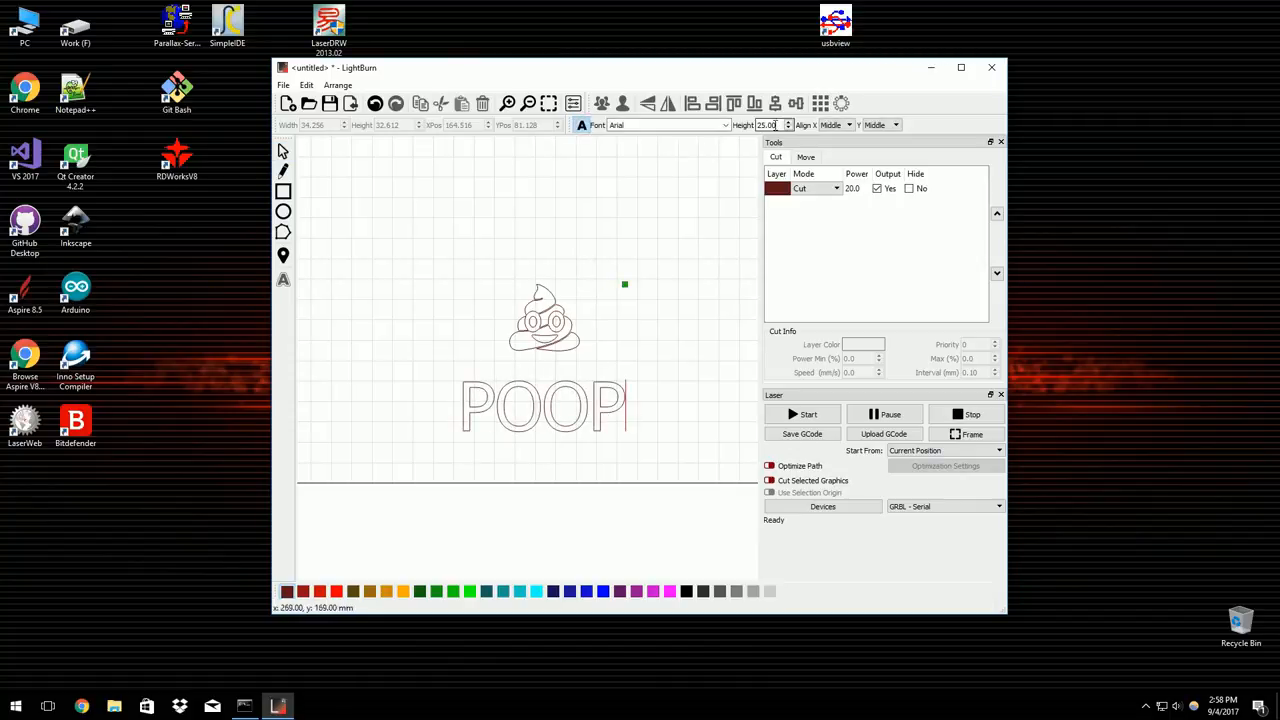
pyautogui.write('10')
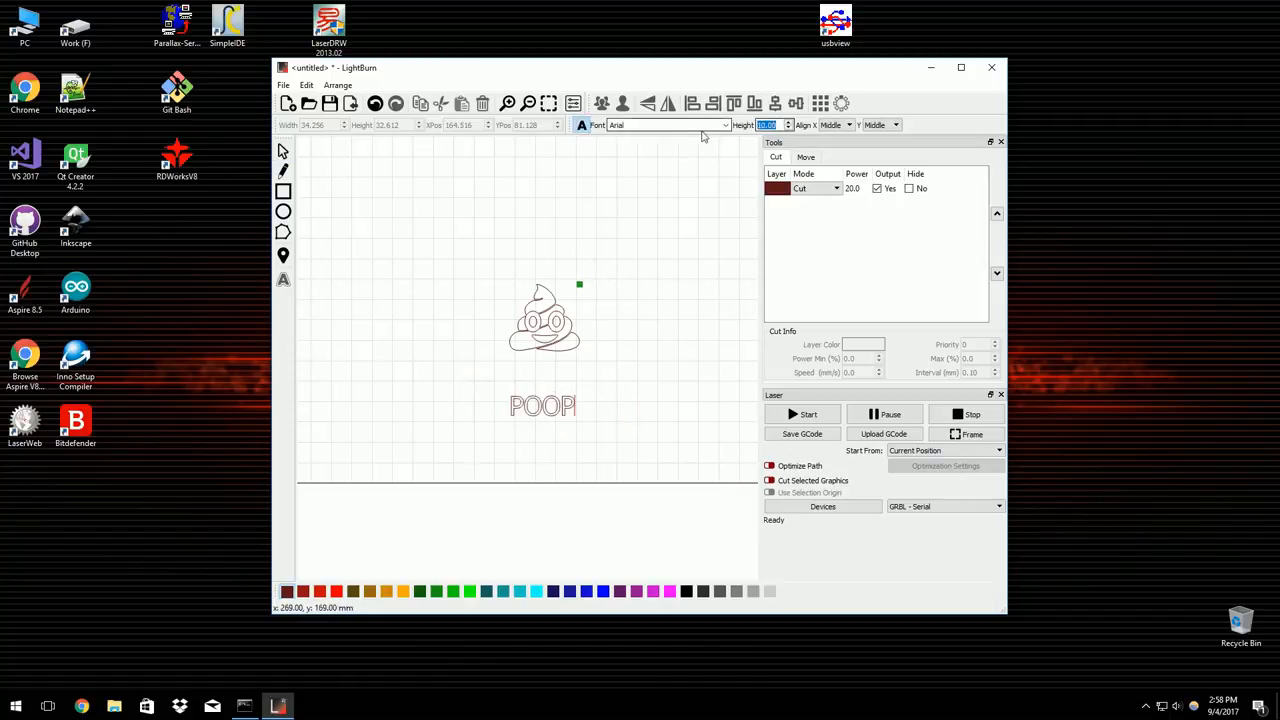
pyautogui.doubleClick(676, 124)
pyautogui.click(724, 124)
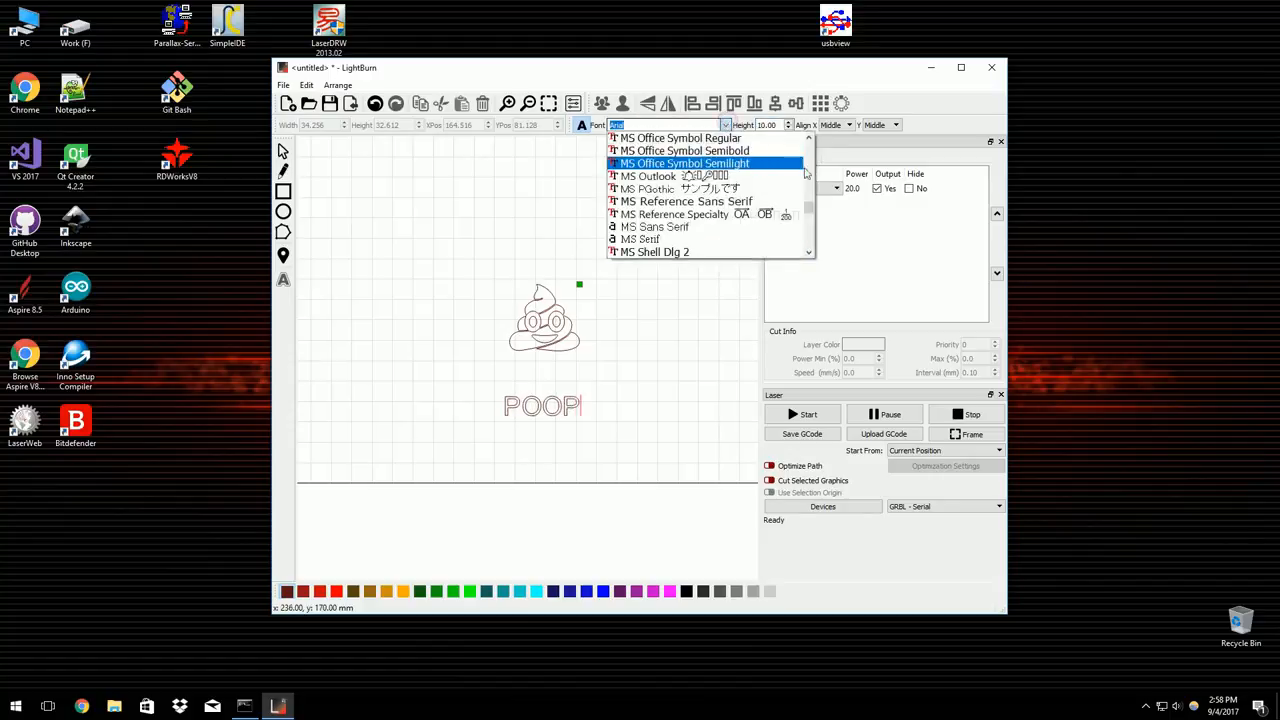
pyautogui.moveTo(809, 210); pyautogui.dragTo(809, 224)
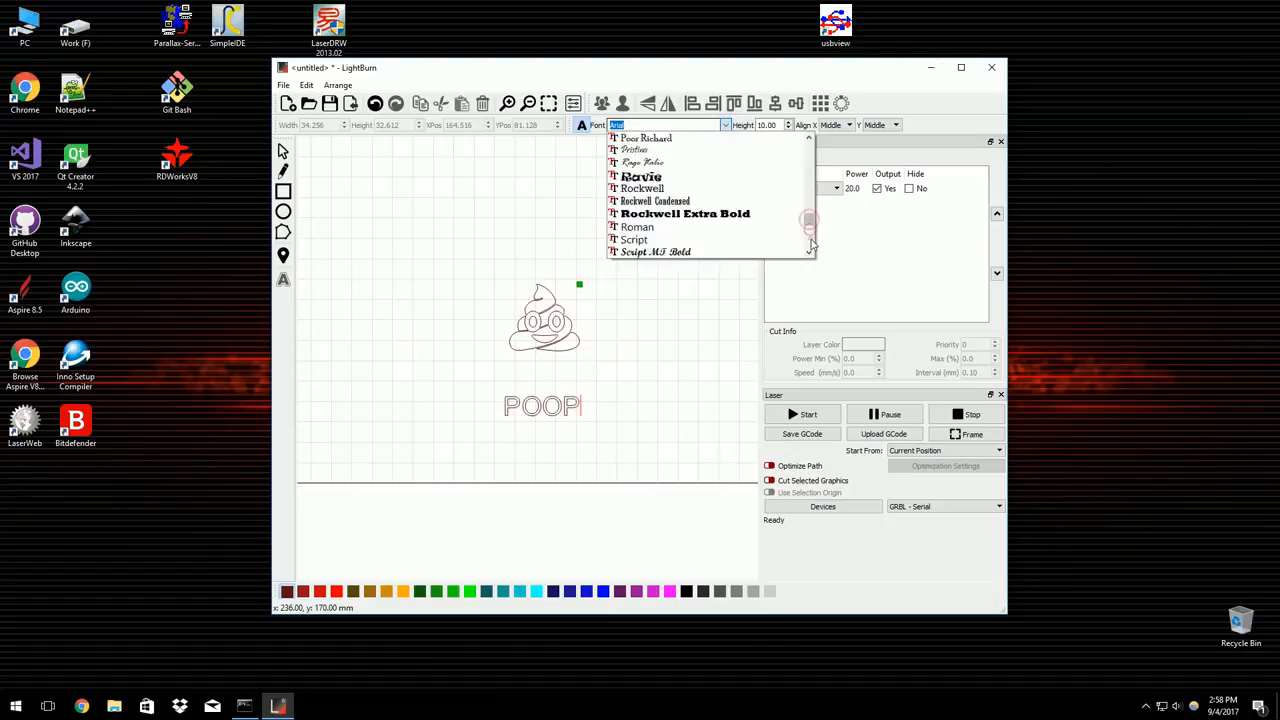
pyautogui.scroll(3, 809, 200)
pyautogui.scroll(3, 700, 200)
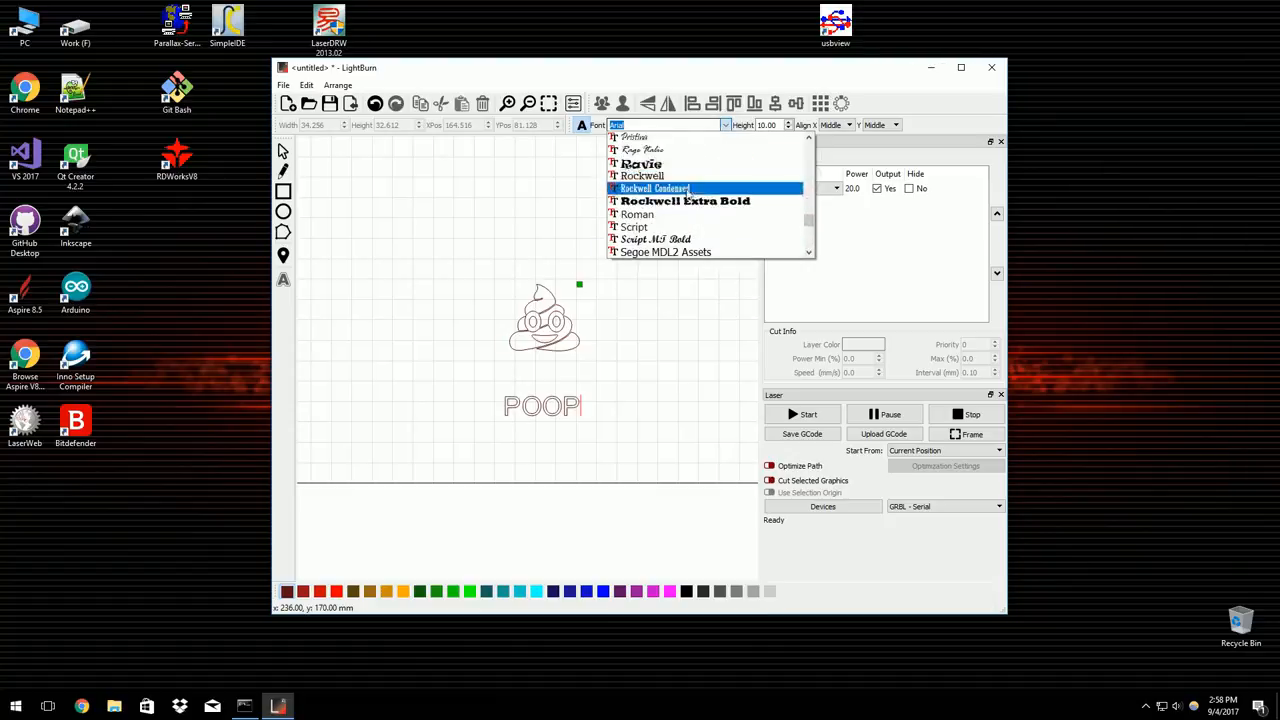
pyautogui.click(688, 203)
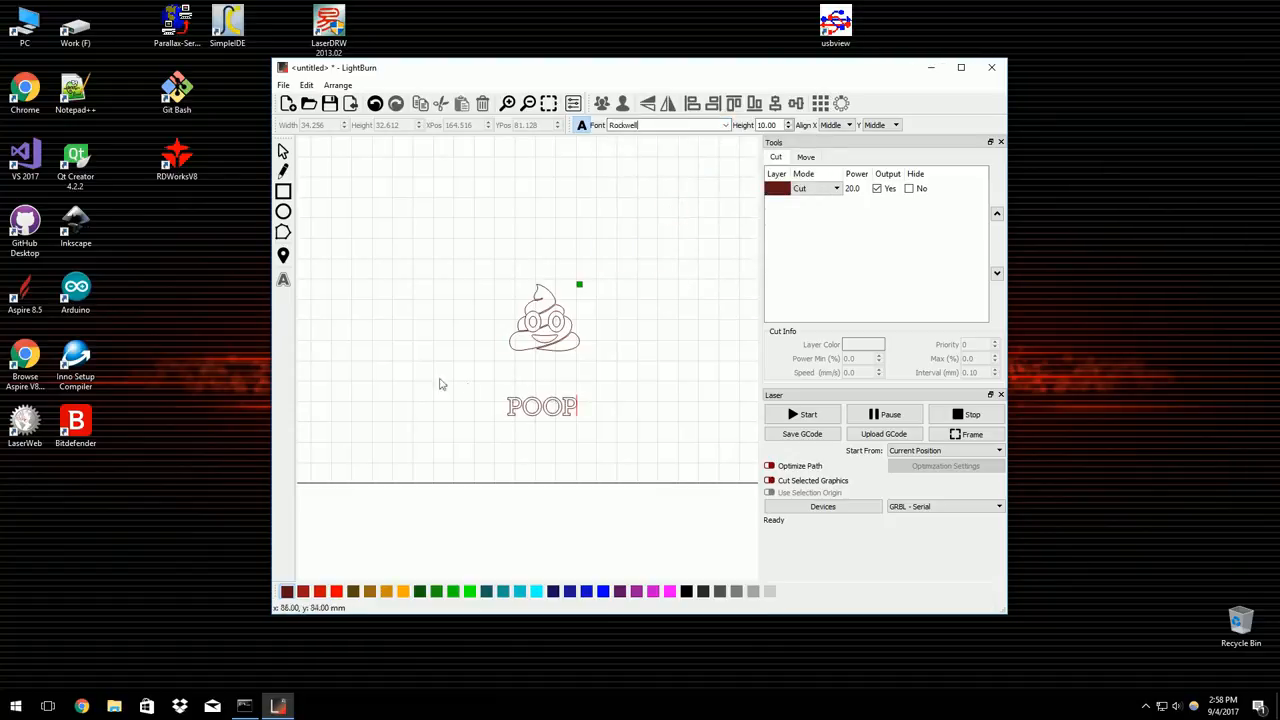
# - Move the POOP caption up to sit directly beneath the emoji
pyautogui.click(283, 151)
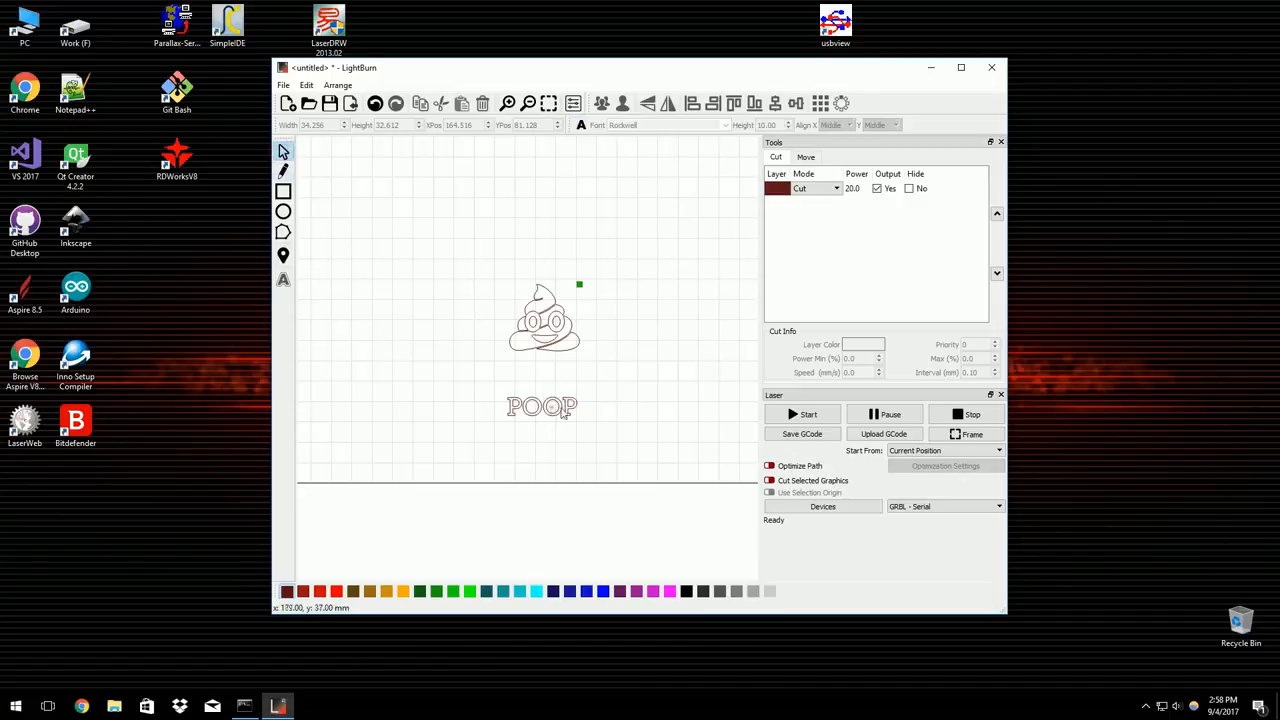
pyautogui.click(573, 410)
pyautogui.moveTo(584, 414); pyautogui.dragTo(584, 372)
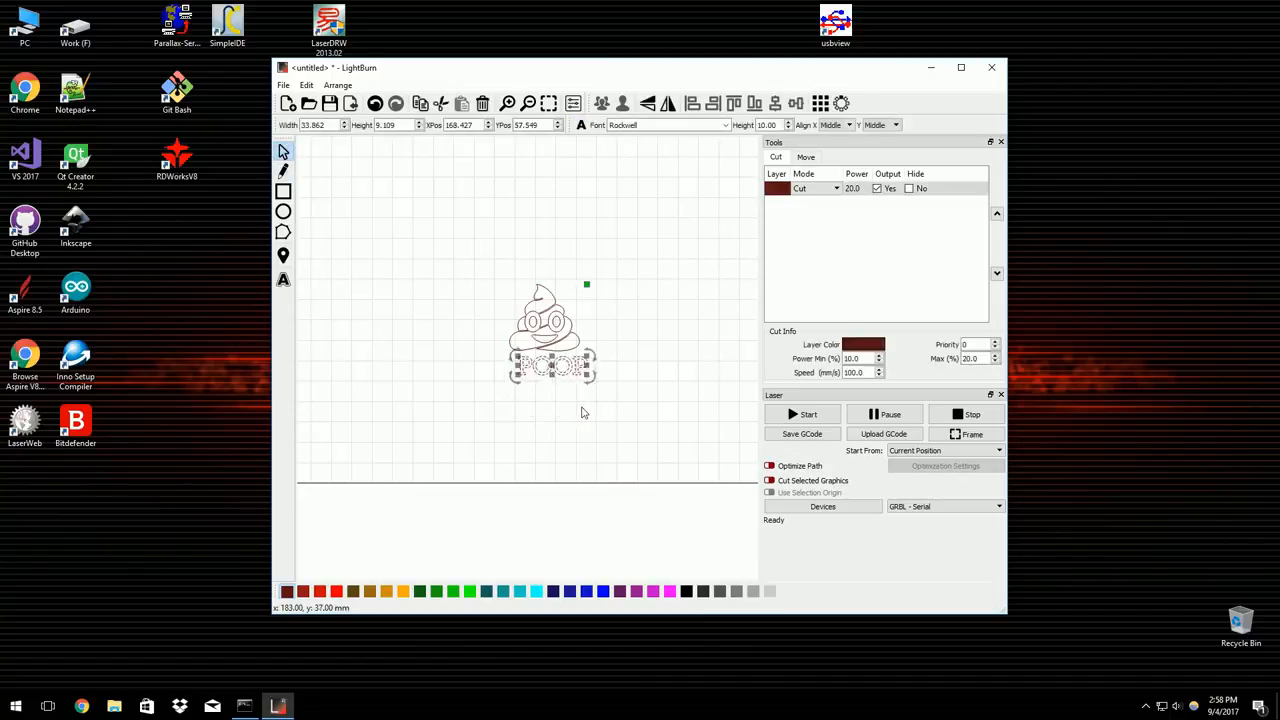
pyautogui.moveTo(452, 220); pyautogui.dragTo(684, 480)
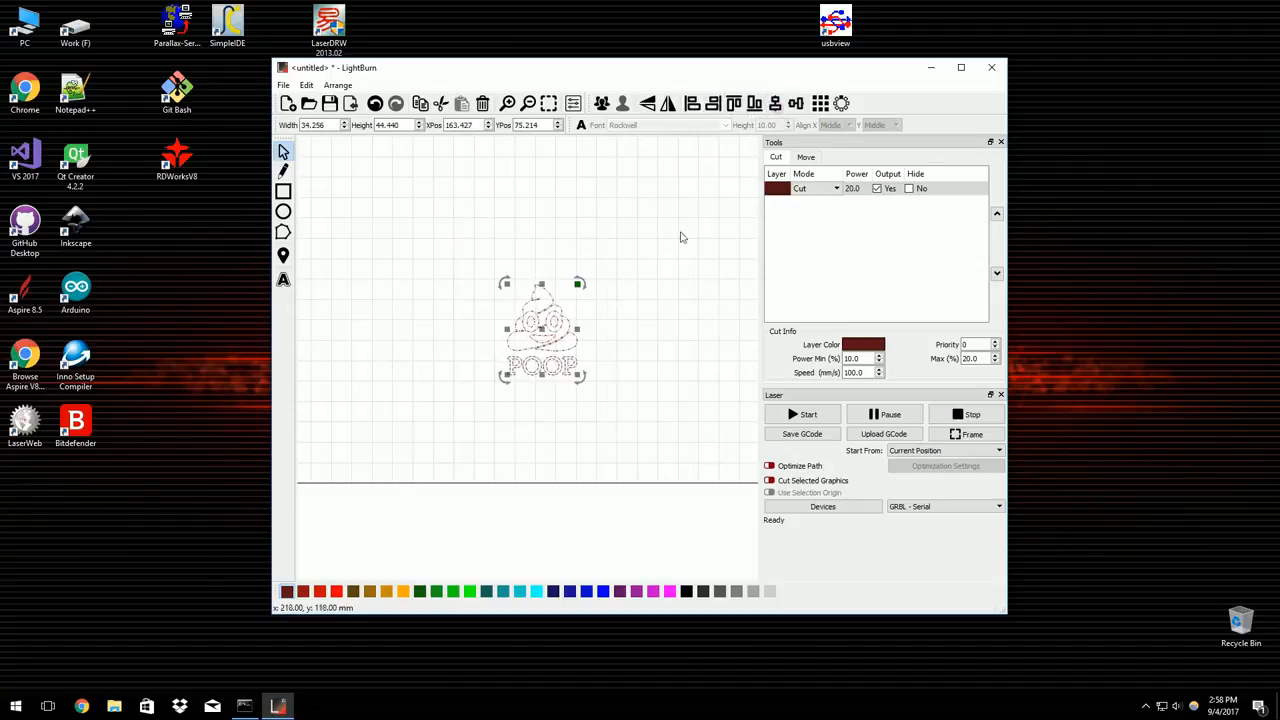
pyautogui.click(645, 332)
pyautogui.scroll(1, 528, 372)
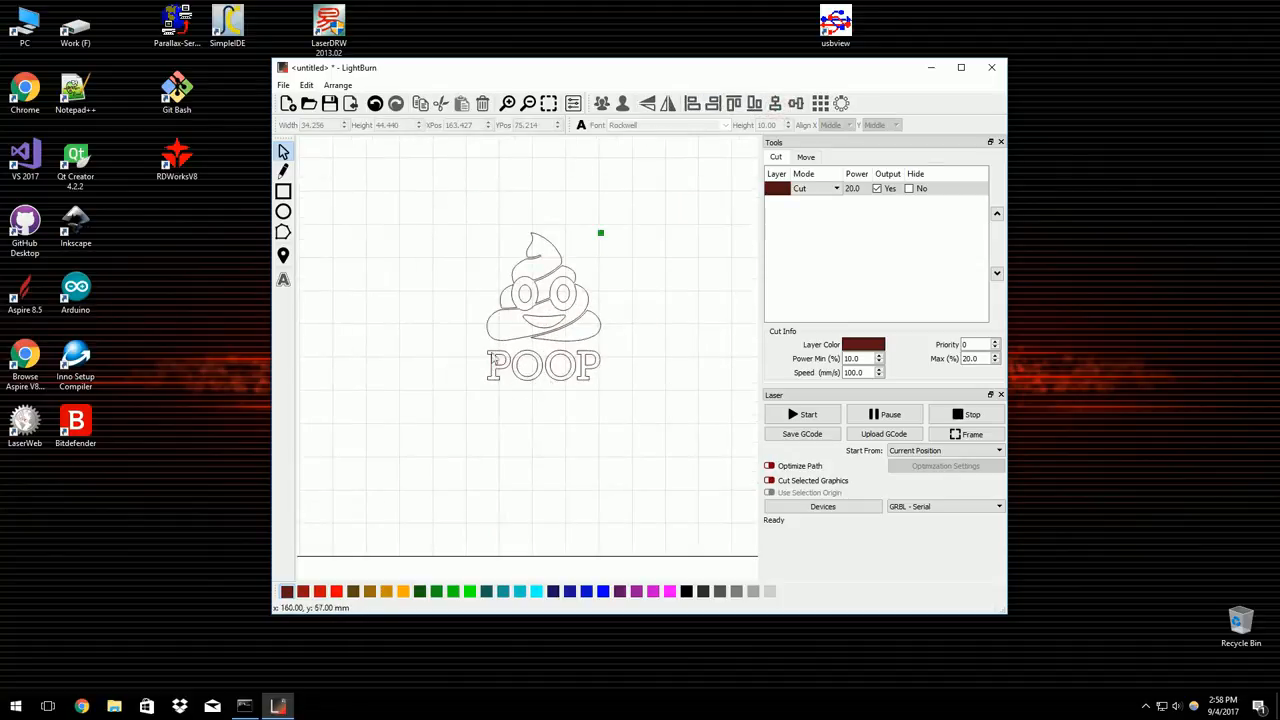
pyautogui.scroll(-1, 530, 409)
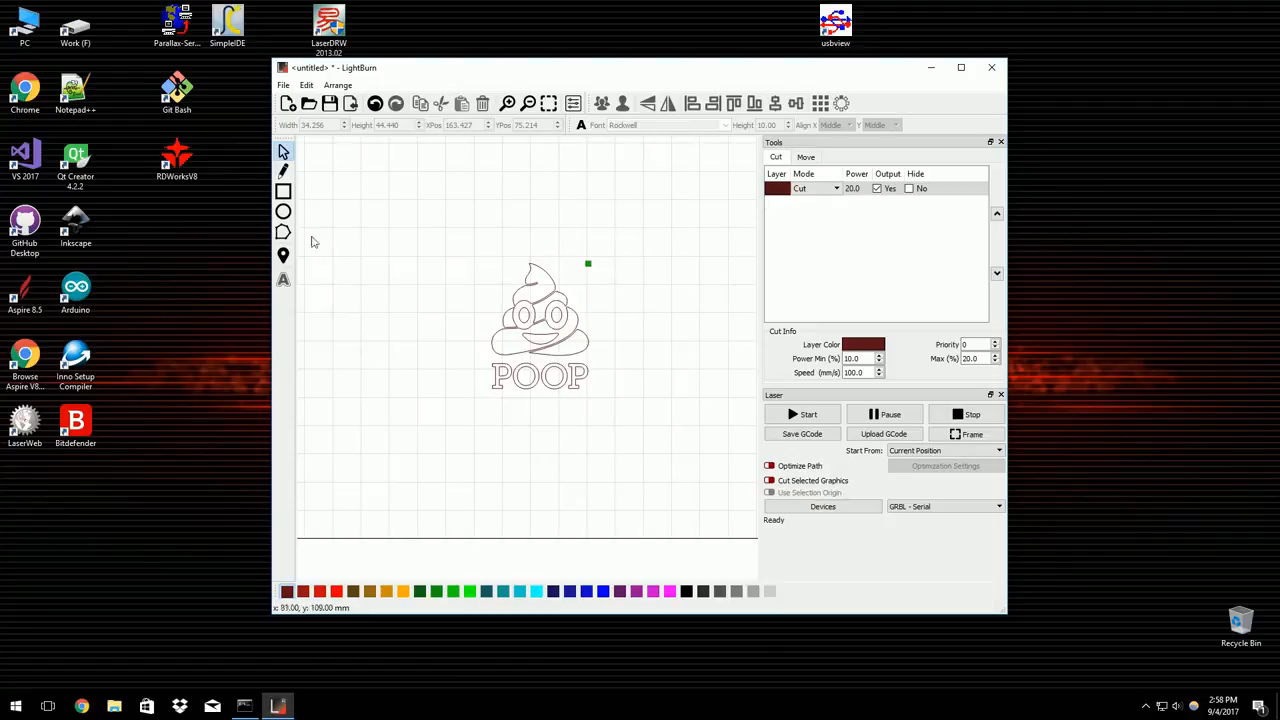
# - Create an outward offset outline around the emoji and caption together
pyautogui.moveTo(428, 214); pyautogui.dragTo(590, 356)
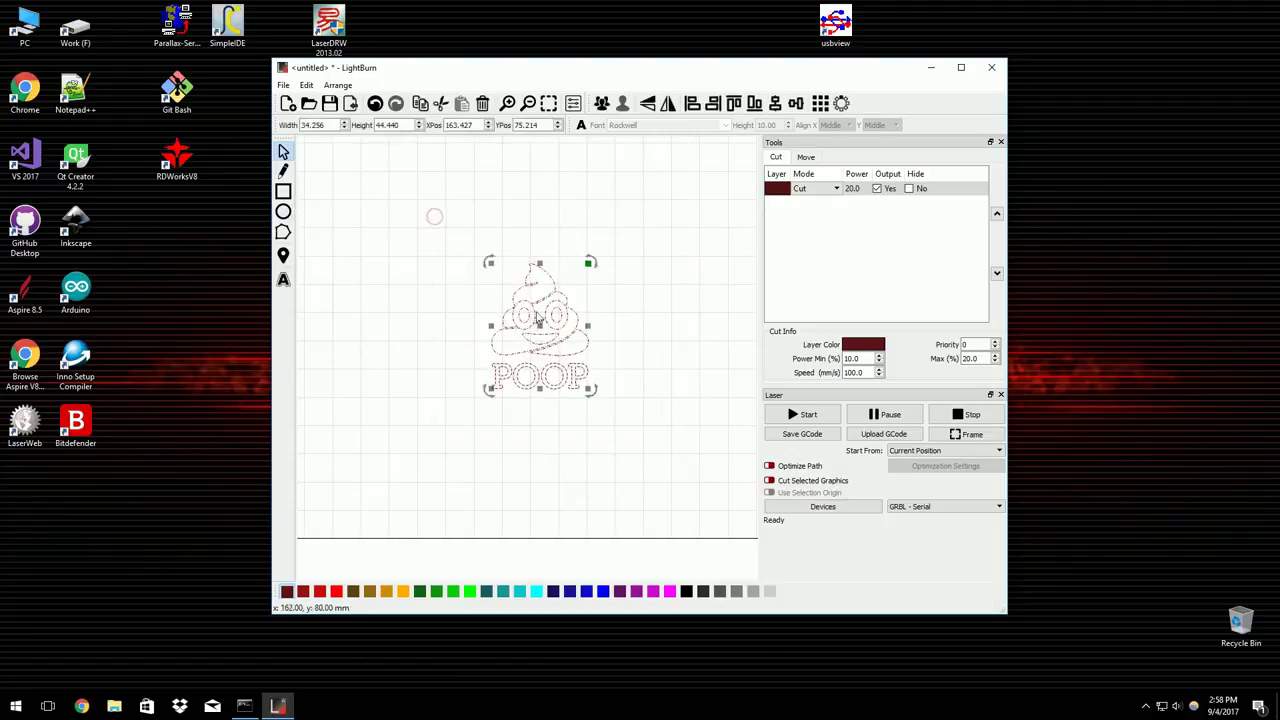
pyautogui.click(285, 280)
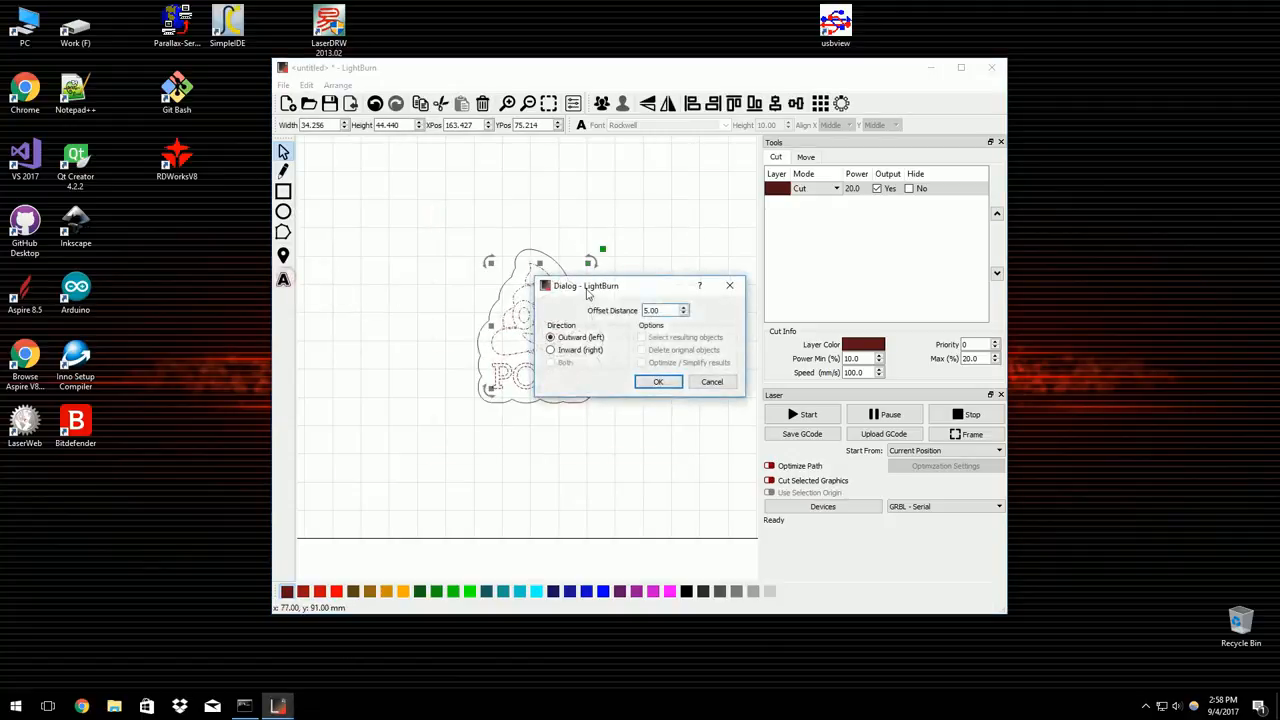
pyautogui.moveTo(600, 275); pyautogui.dragTo(745, 264)
pyautogui.doubleClick(785, 289)
pyautogui.write('2')
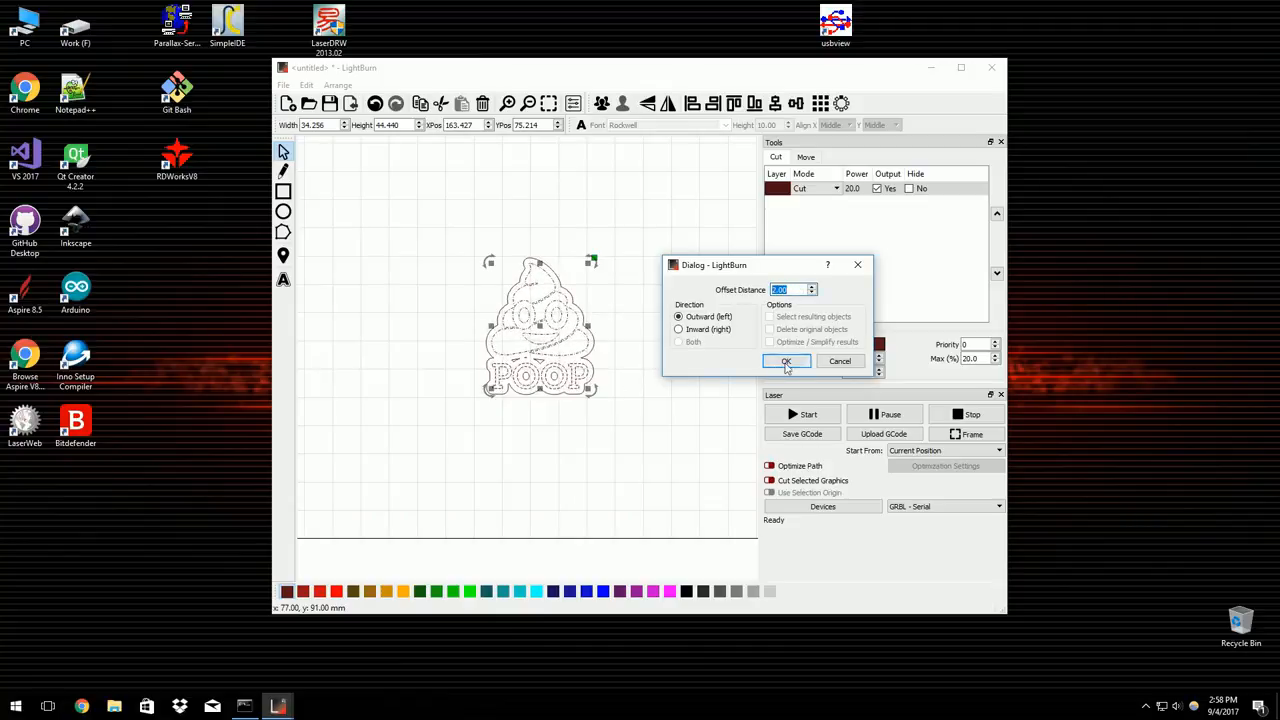
pyautogui.click(786, 361)
pyautogui.click(540, 430)
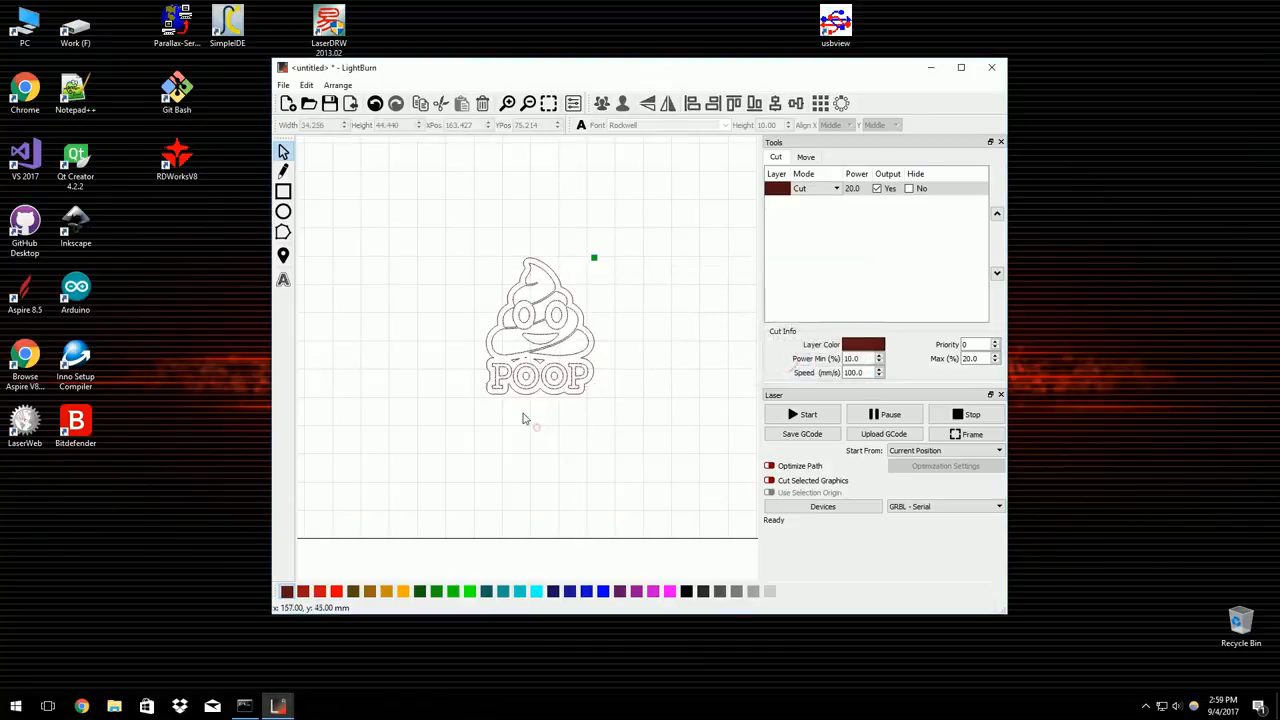
pyautogui.scroll(2, 540, 420)
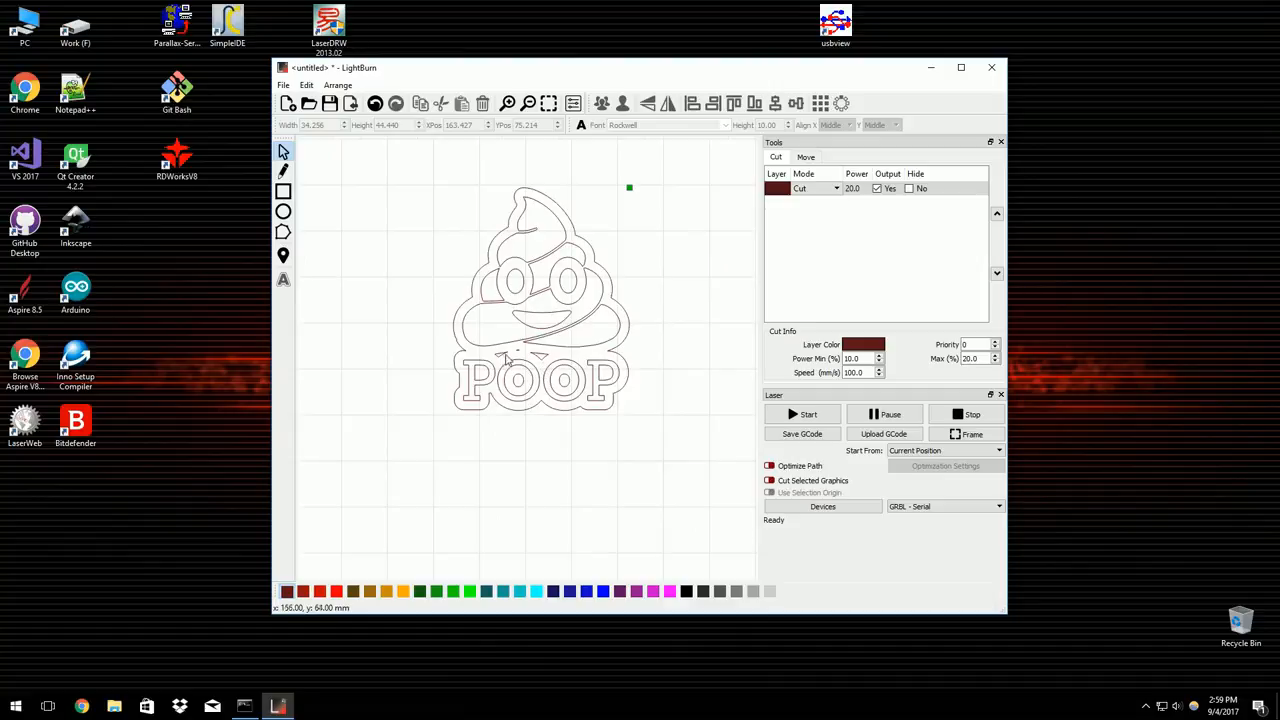
# - Delete the small stray shape left above the POOP caption
pyautogui.click(633, 326)
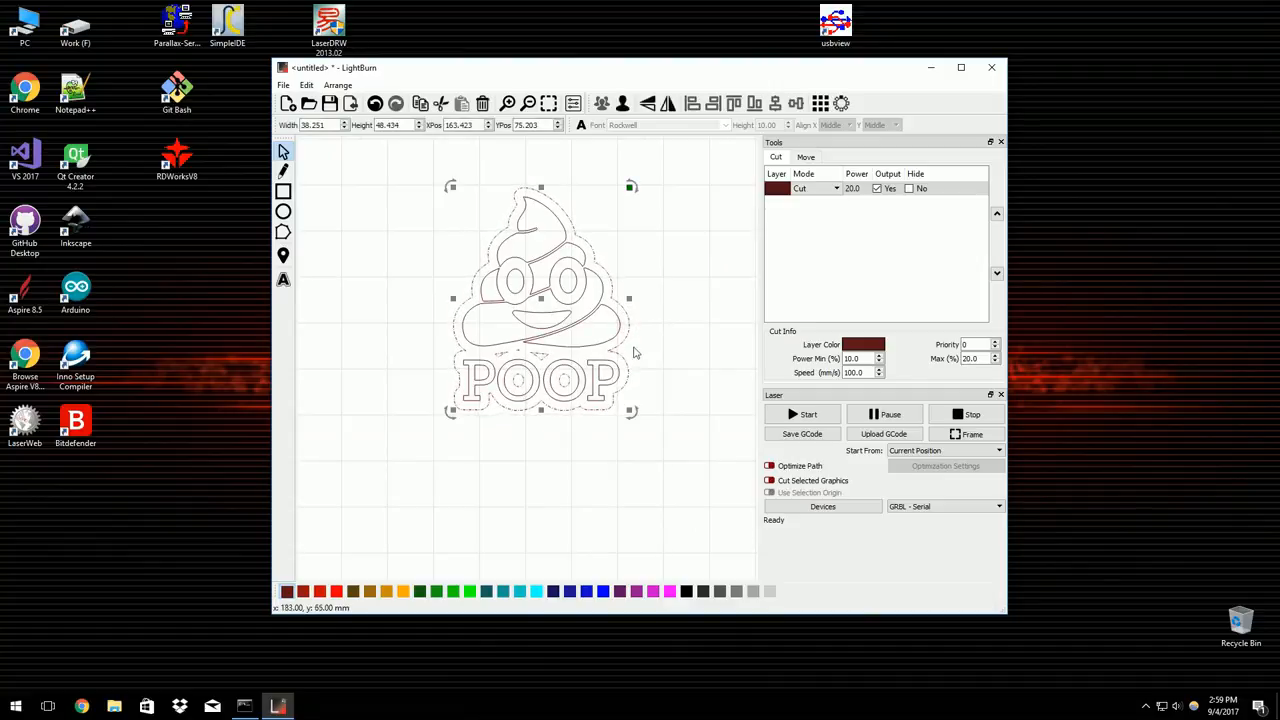
pyautogui.click(633, 352)
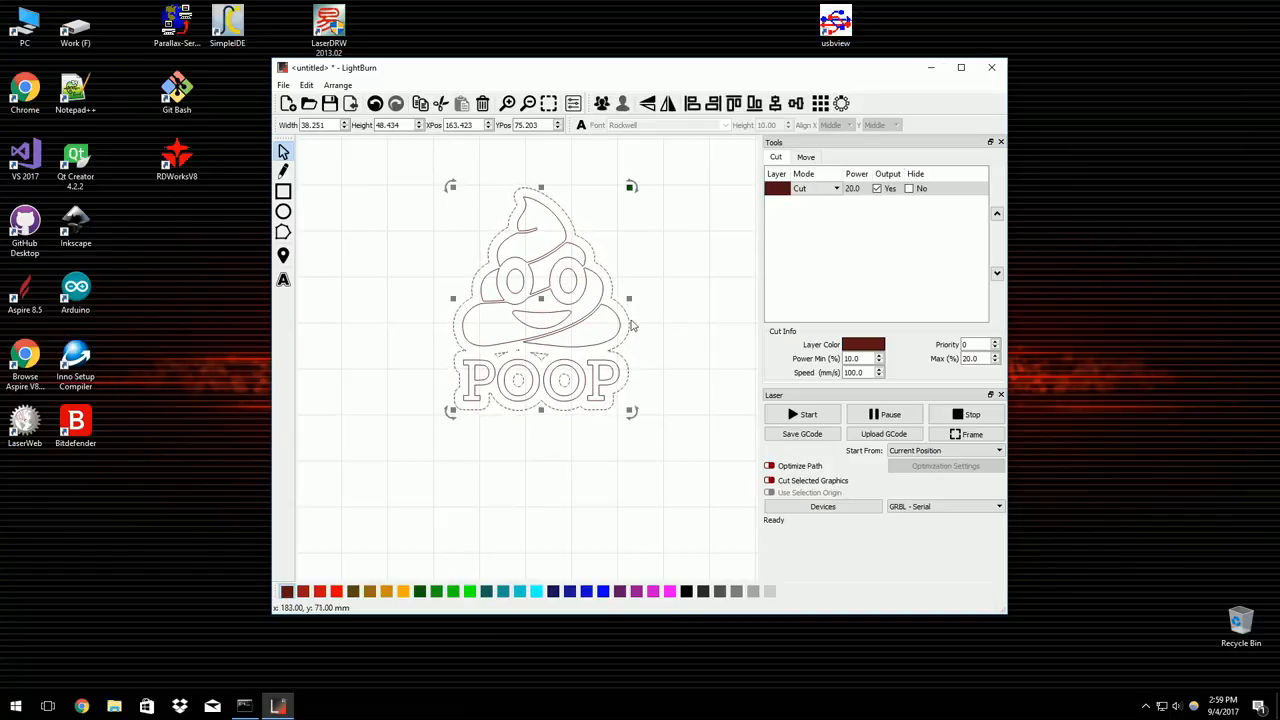
pyautogui.click(521, 352)
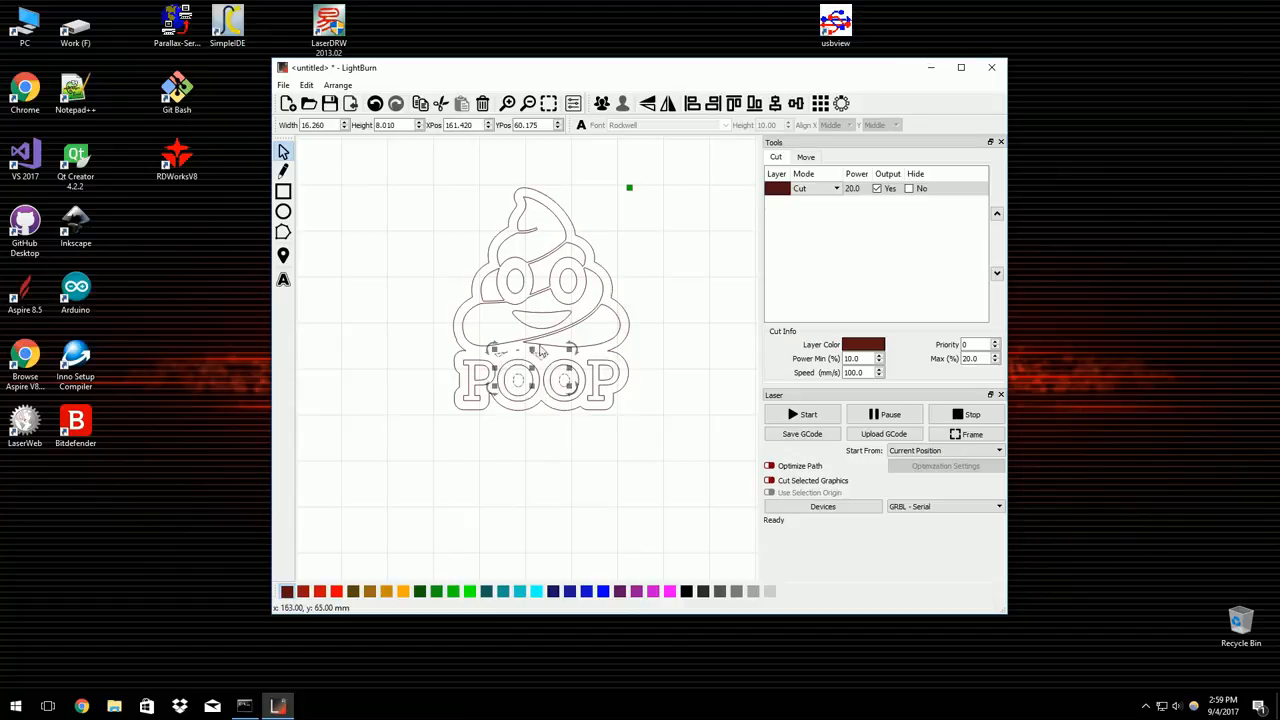
pyautogui.press('Delete')
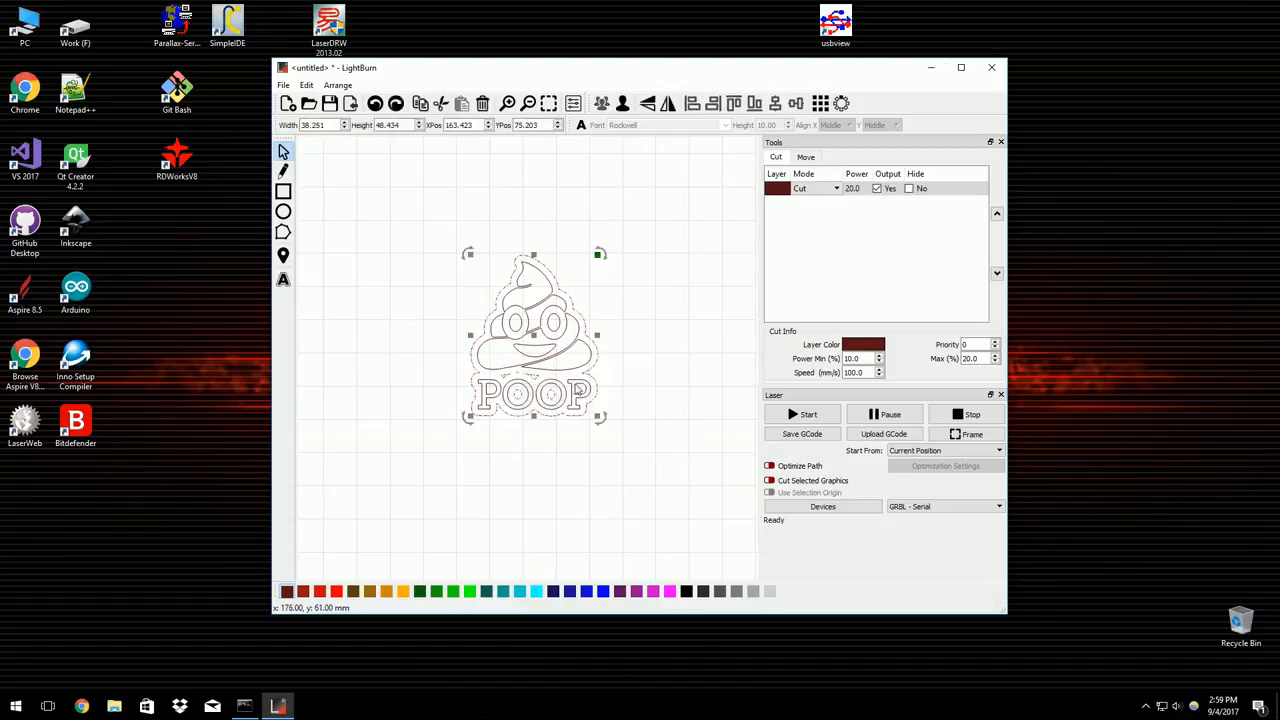
# - Shrink the POOP caption to a height of 7.5 mm
pyautogui.hotkey('ctrl', 'a')
pyautogui.press('Escape')
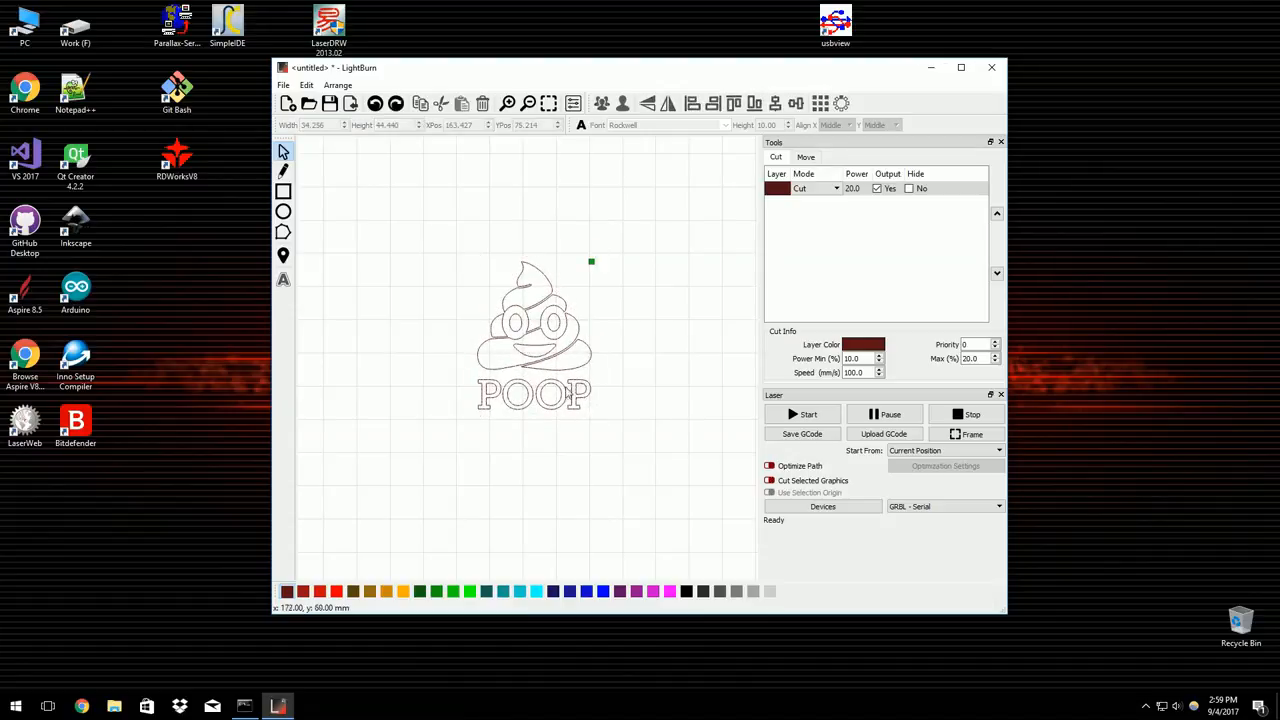
pyautogui.click(566, 393)
pyautogui.click(670, 124)
pyautogui.write('Ravie')
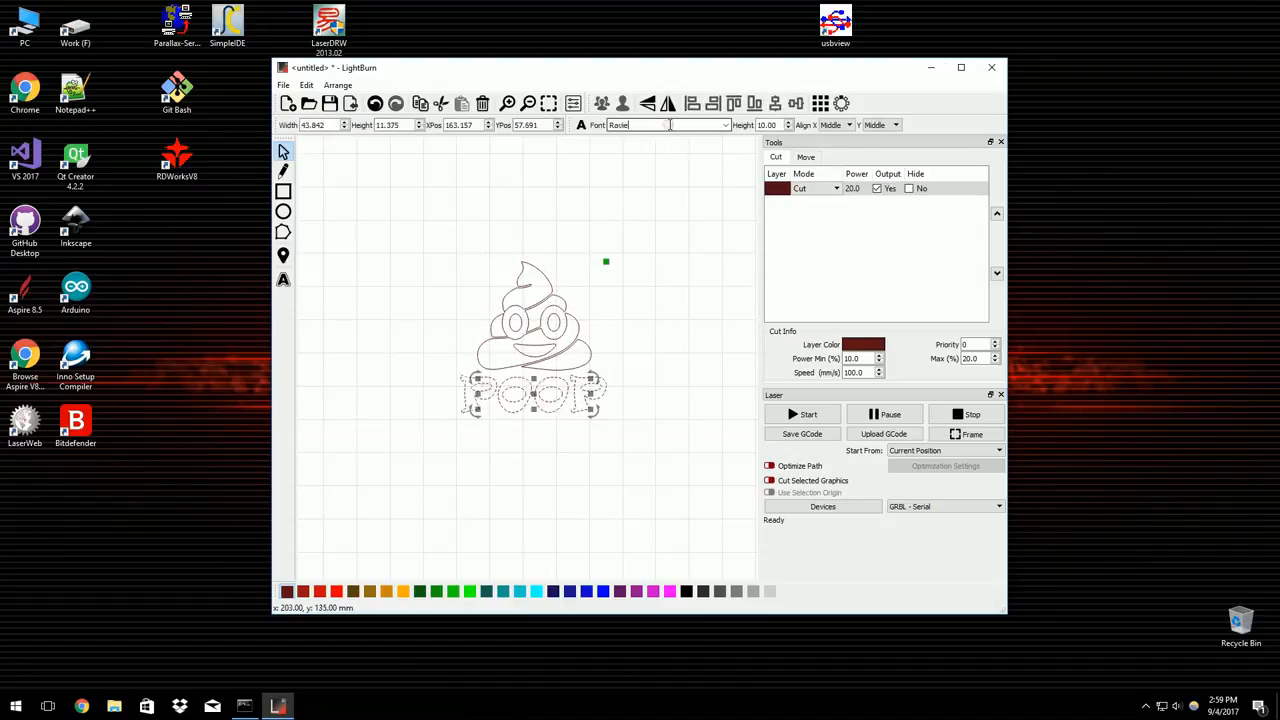
pyautogui.click(660, 348)
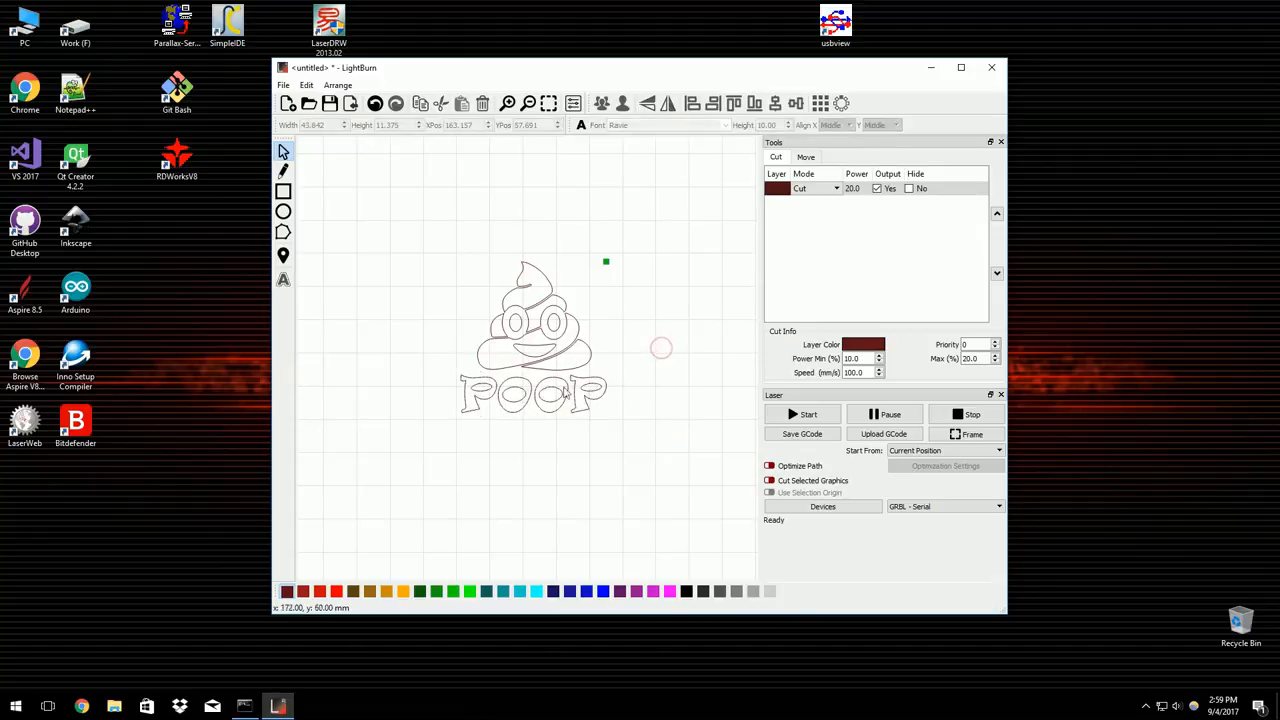
pyautogui.click(571, 385)
pyautogui.doubleClick(765, 124)
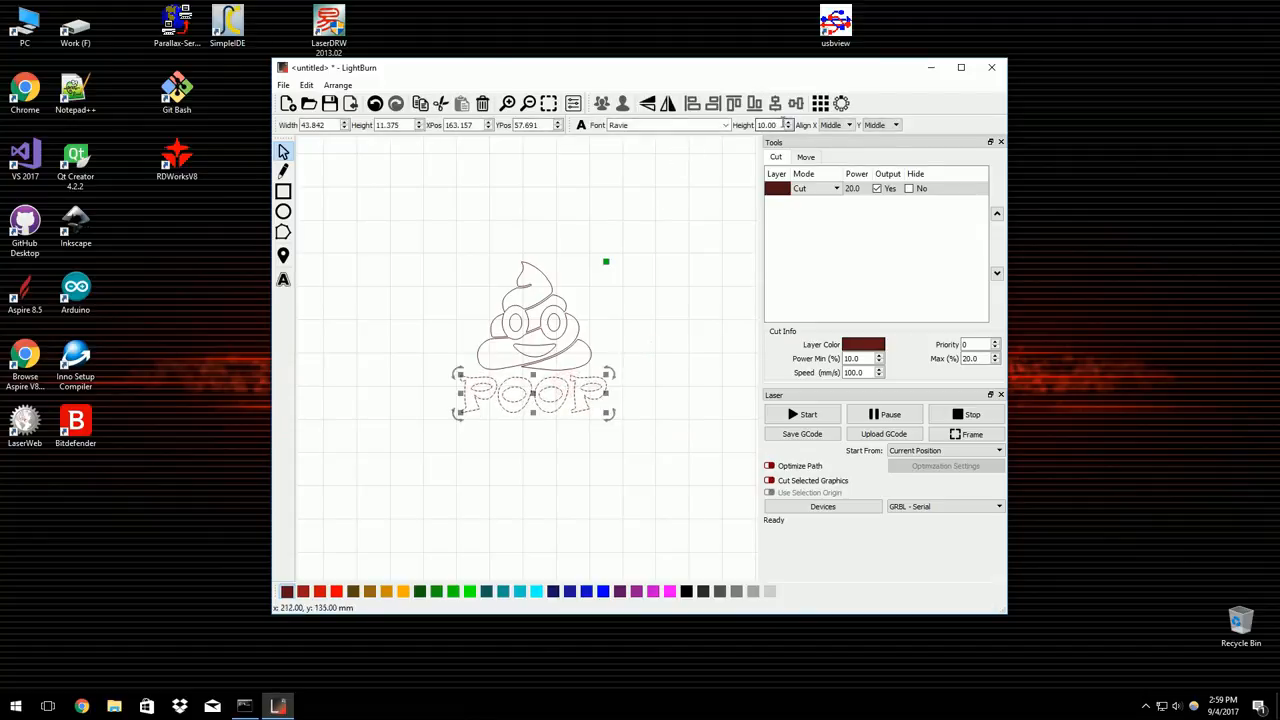
pyautogui.write('7.5')
pyautogui.press('Return')
# - Nudge the caption slightly upward and select emoji and caption together
pyautogui.click(675, 325)
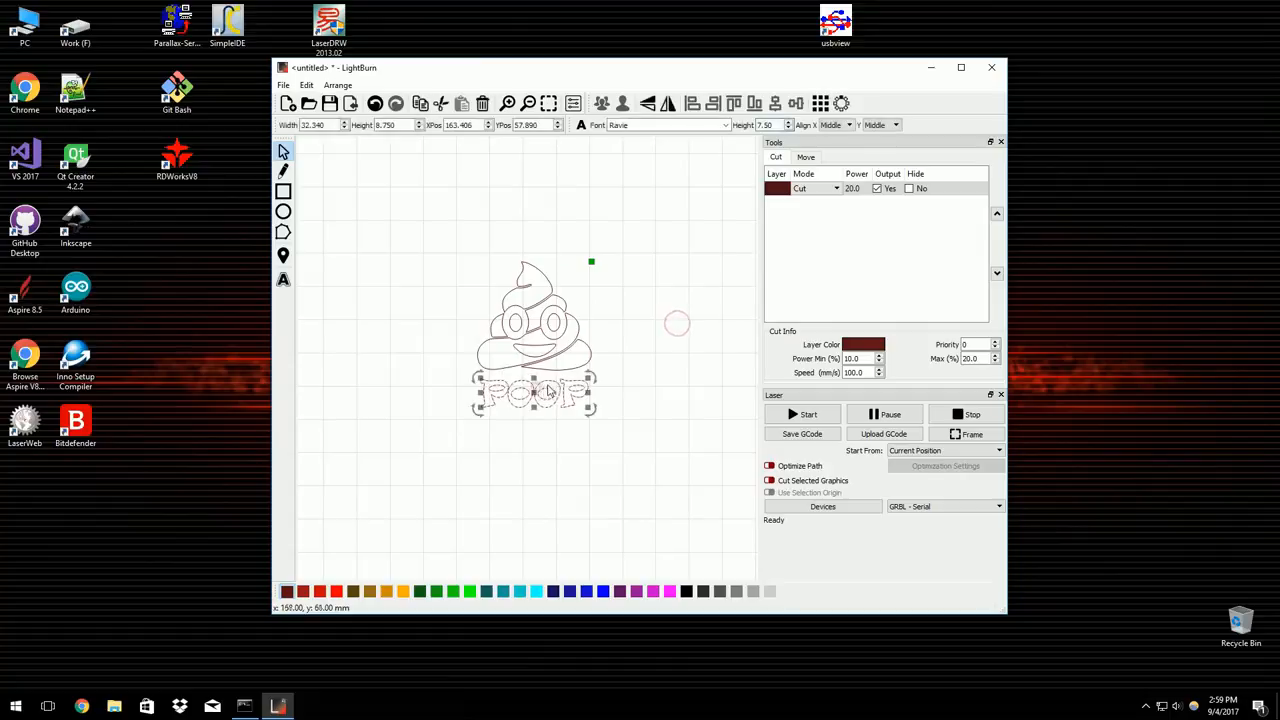
pyautogui.click(555, 393)
pyautogui.press('Up')
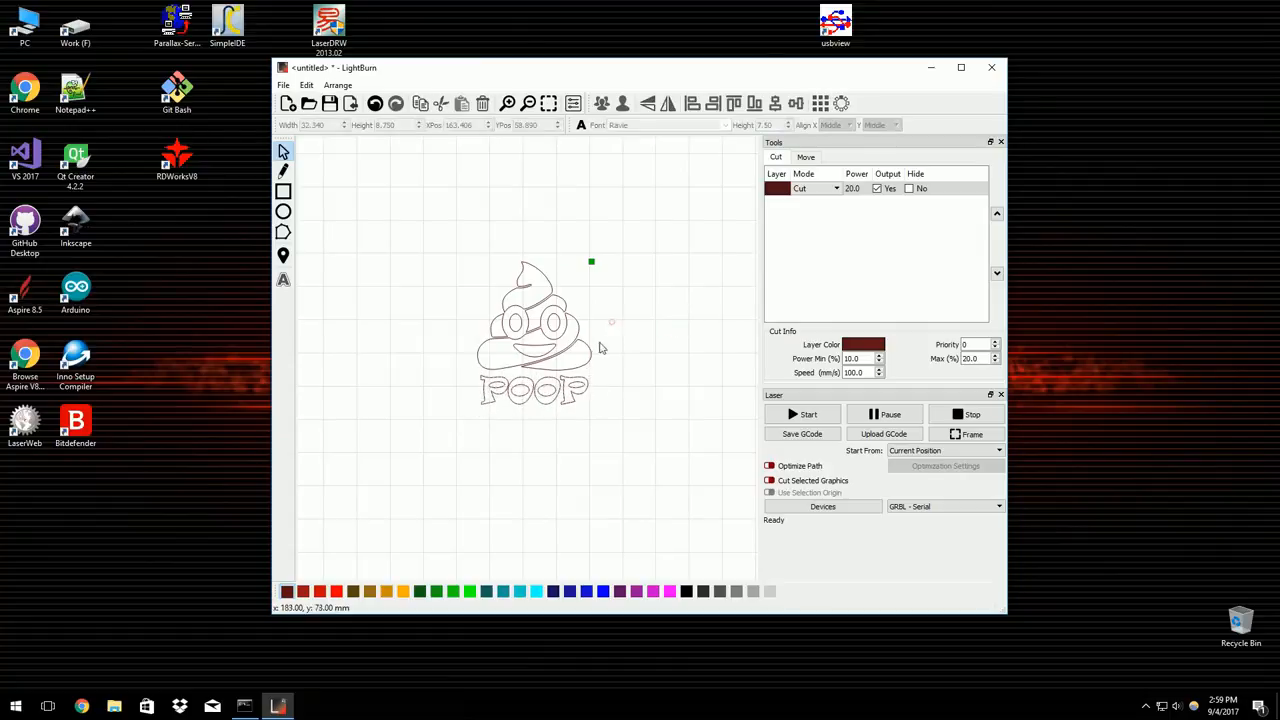
pyautogui.hotkey('ctrl', 'a')
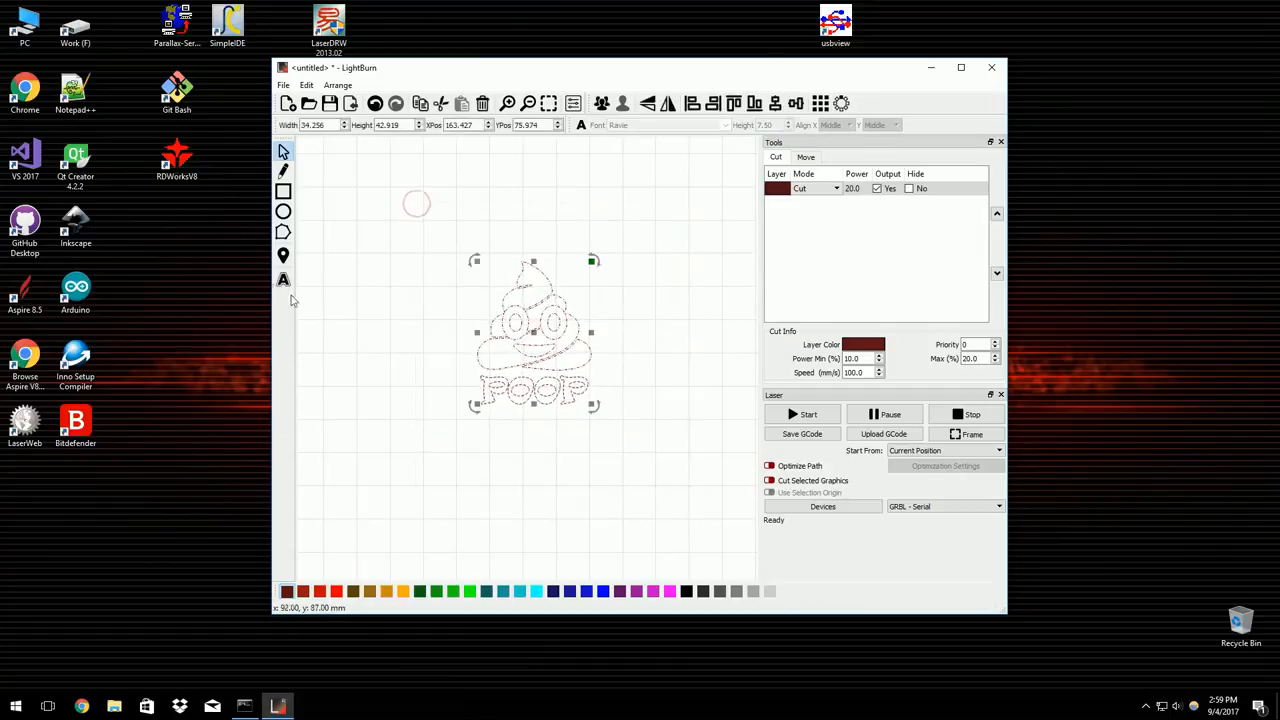
# - Apply an outward offset outline enclosing the whole emoji and caption design
pyautogui.hotkey('alt', 'o')
pyautogui.moveTo(605, 280); pyautogui.dragTo(732, 277)
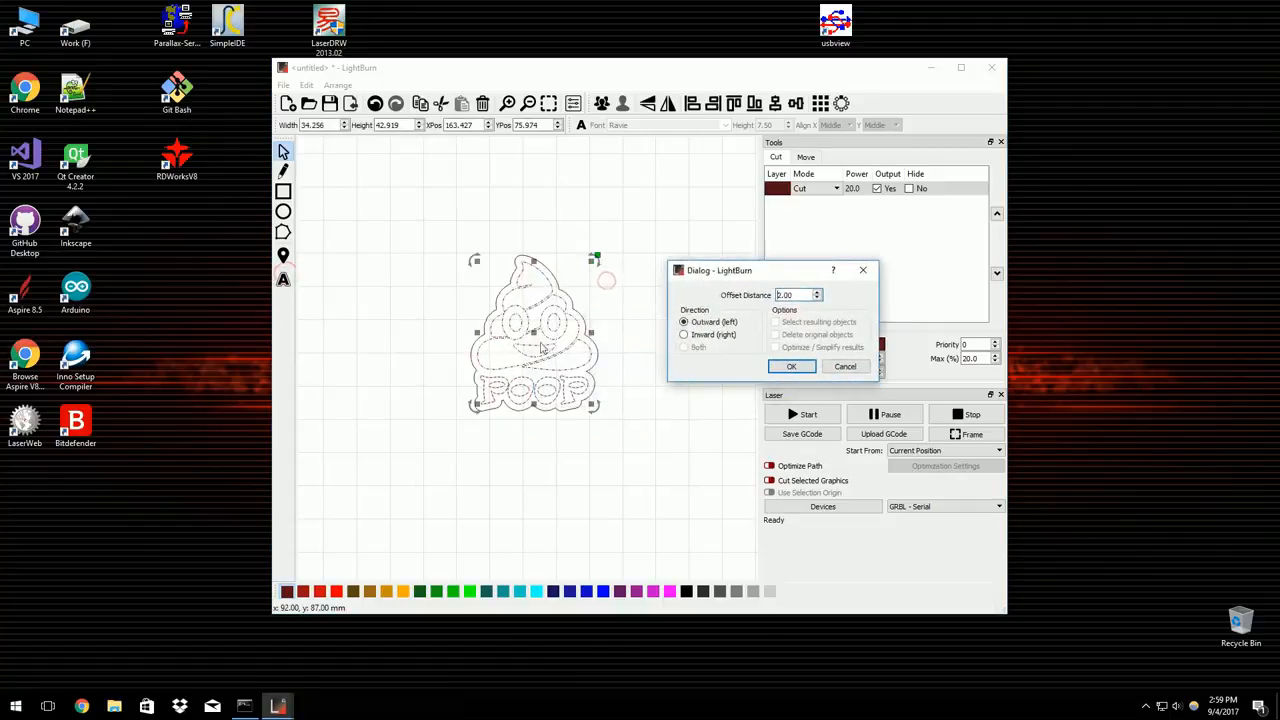
pyautogui.click(787, 369)
pyautogui.click(632, 410)
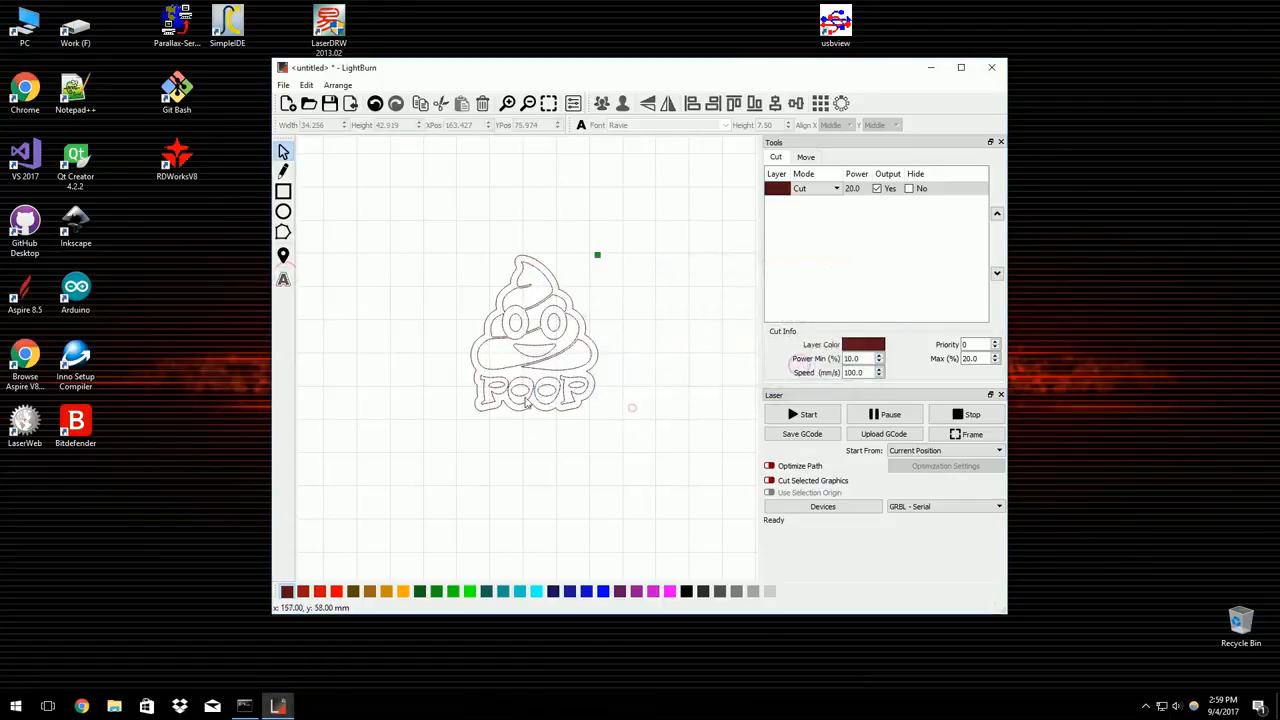
pyautogui.scroll(1, 520, 385)
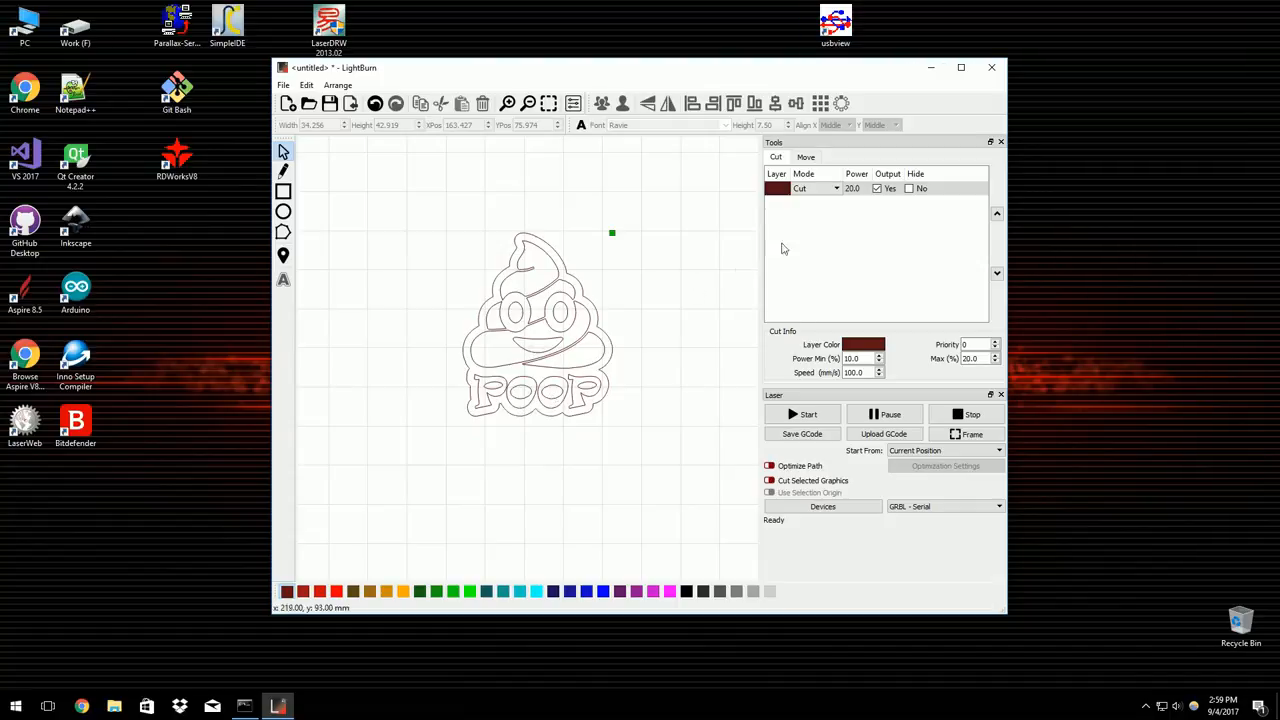
# - Switch the emoji's layer mode to Scan+Cut
pyautogui.click(805, 189)
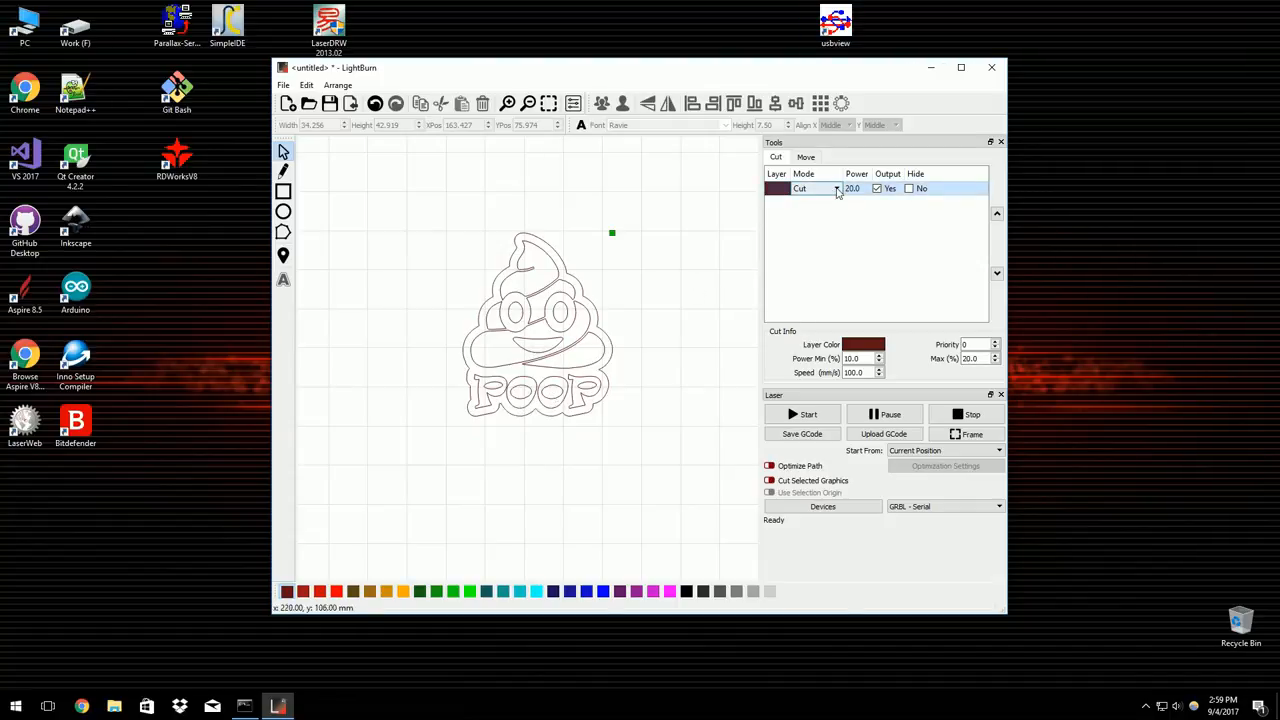
pyautogui.click(836, 189)
pyautogui.click(829, 221)
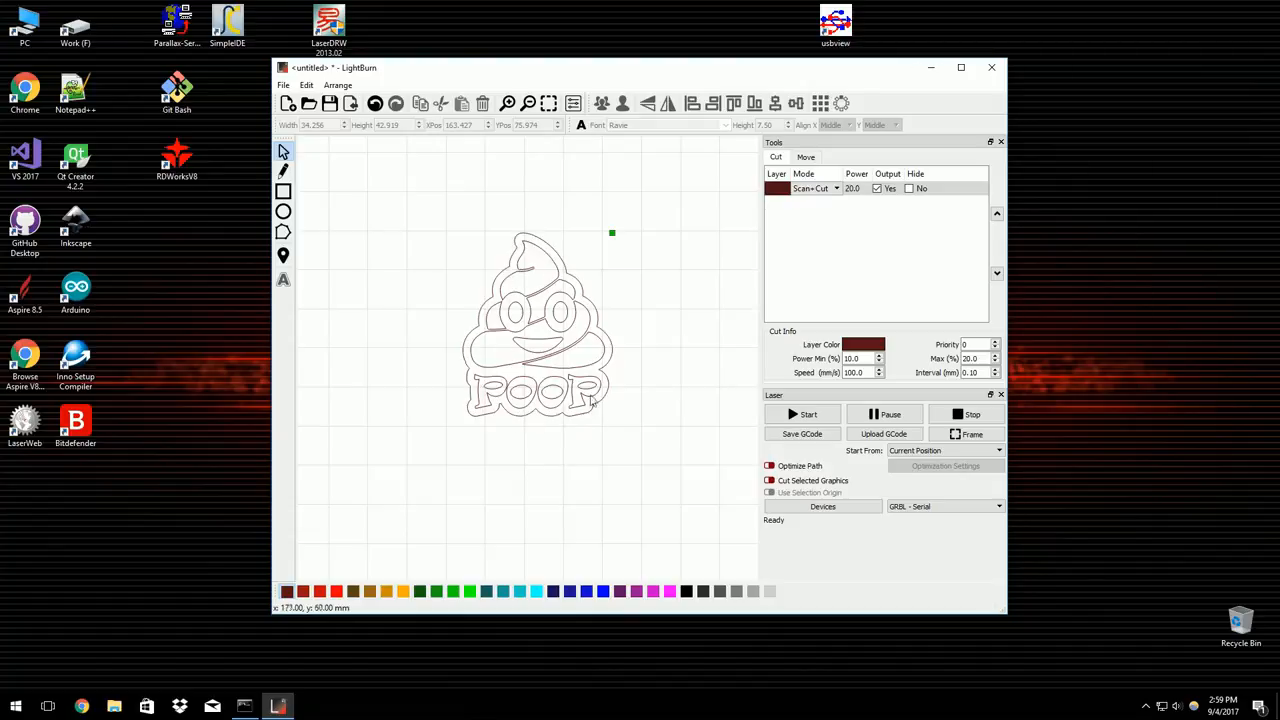
# - Move the outer offset outline onto a separate red cut layer, leaving the inner emoji shapes selected
pyautogui.click(545, 247)
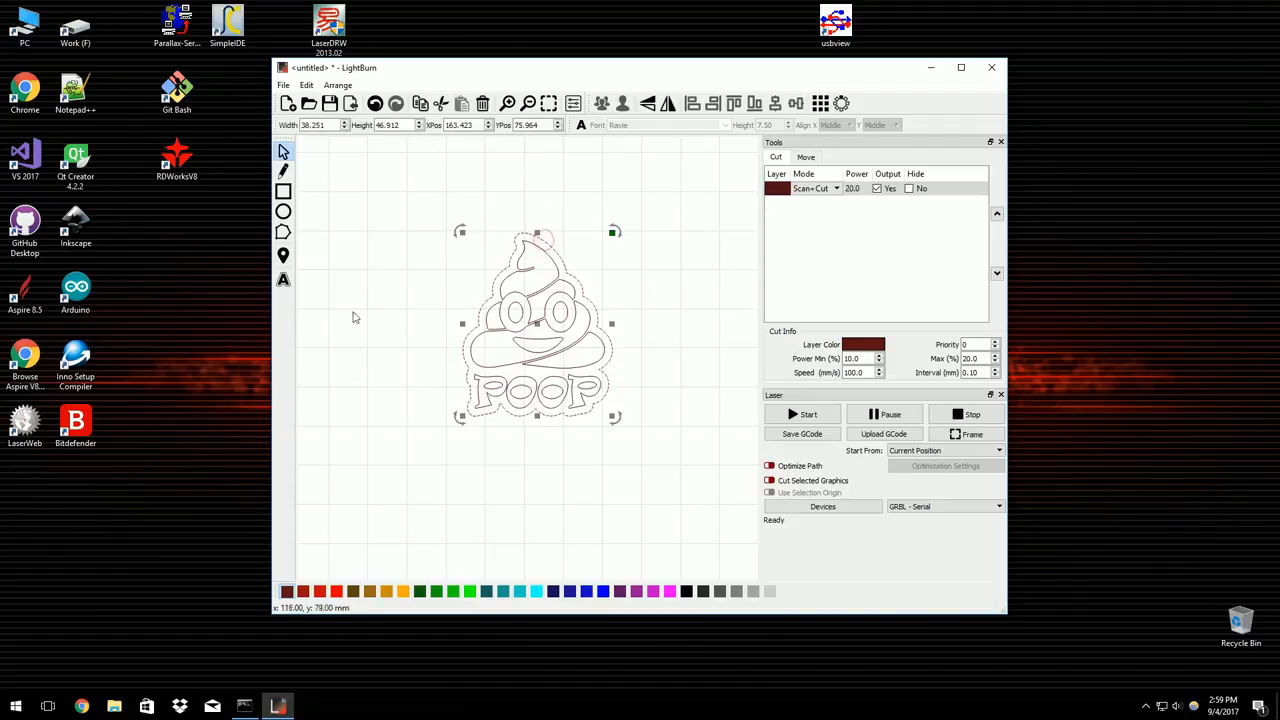
pyautogui.click(338, 591)
pyautogui.click(543, 205)
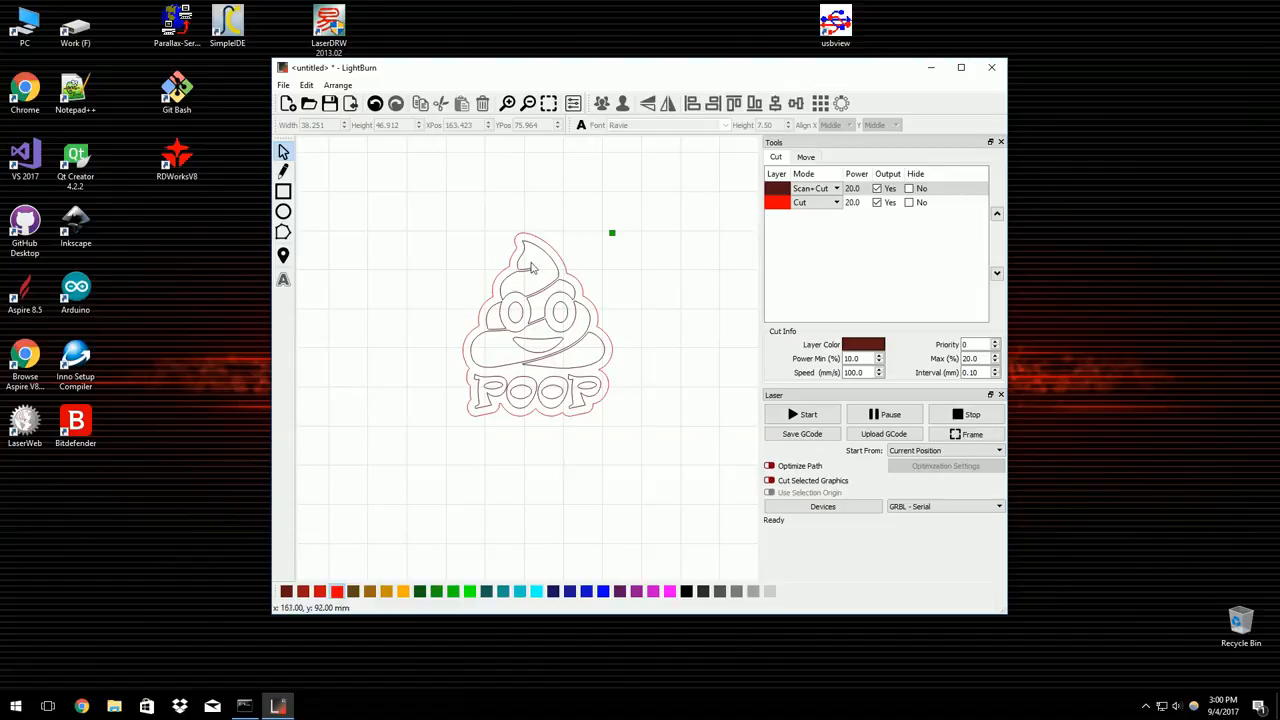
pyautogui.click(527, 276)
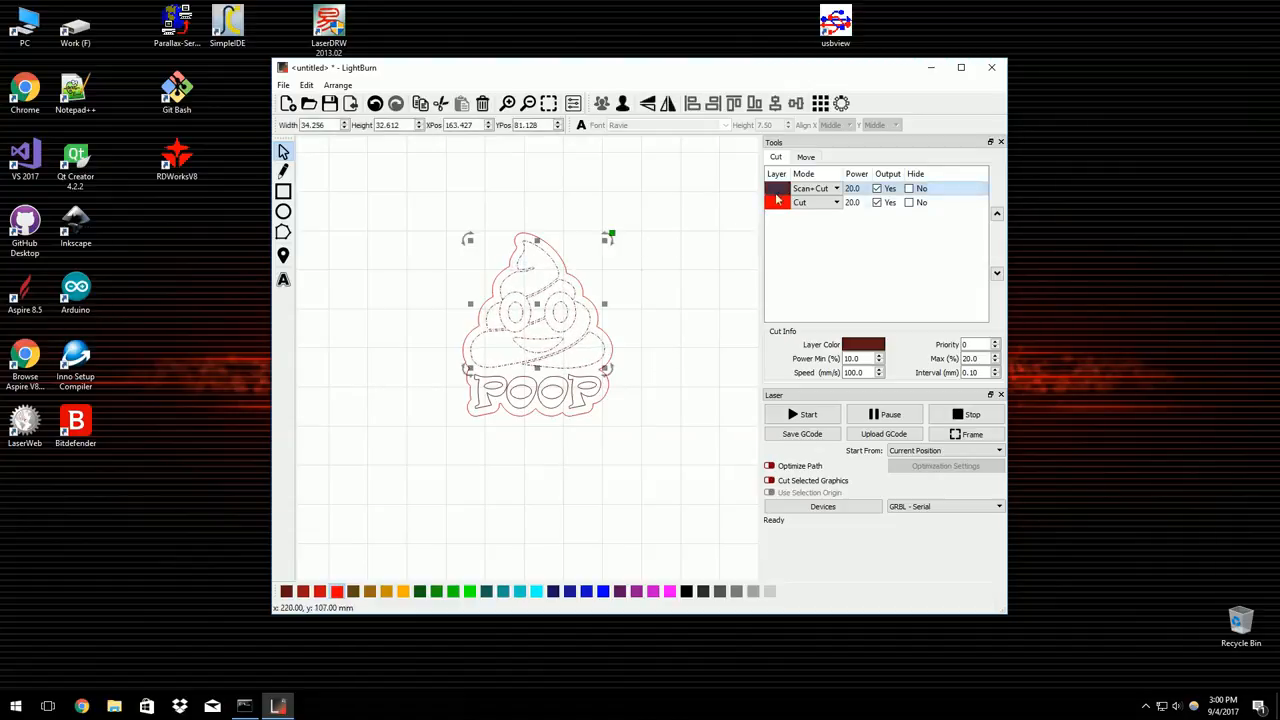
# - Give the Scan+Cut layer Min Power 0, Max Power 4 and a 0.33 mm line interval
pyautogui.doubleClick(782, 190)
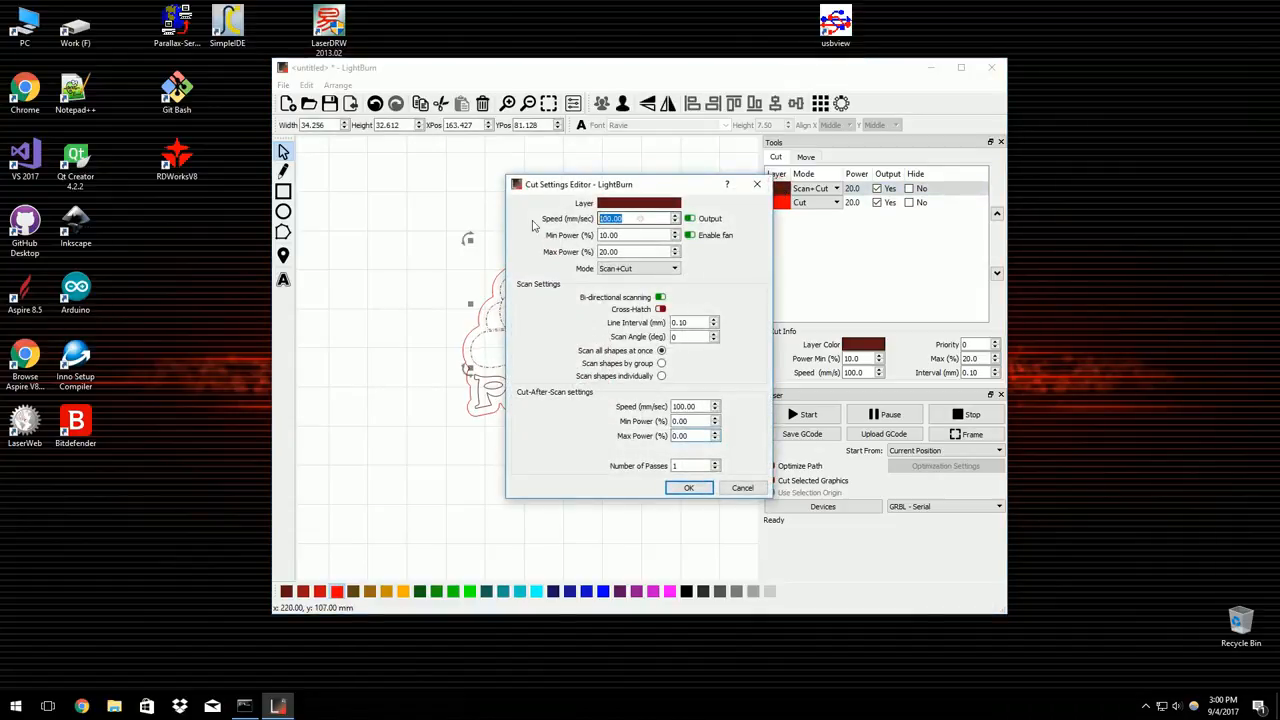
pyautogui.doubleClick(620, 235)
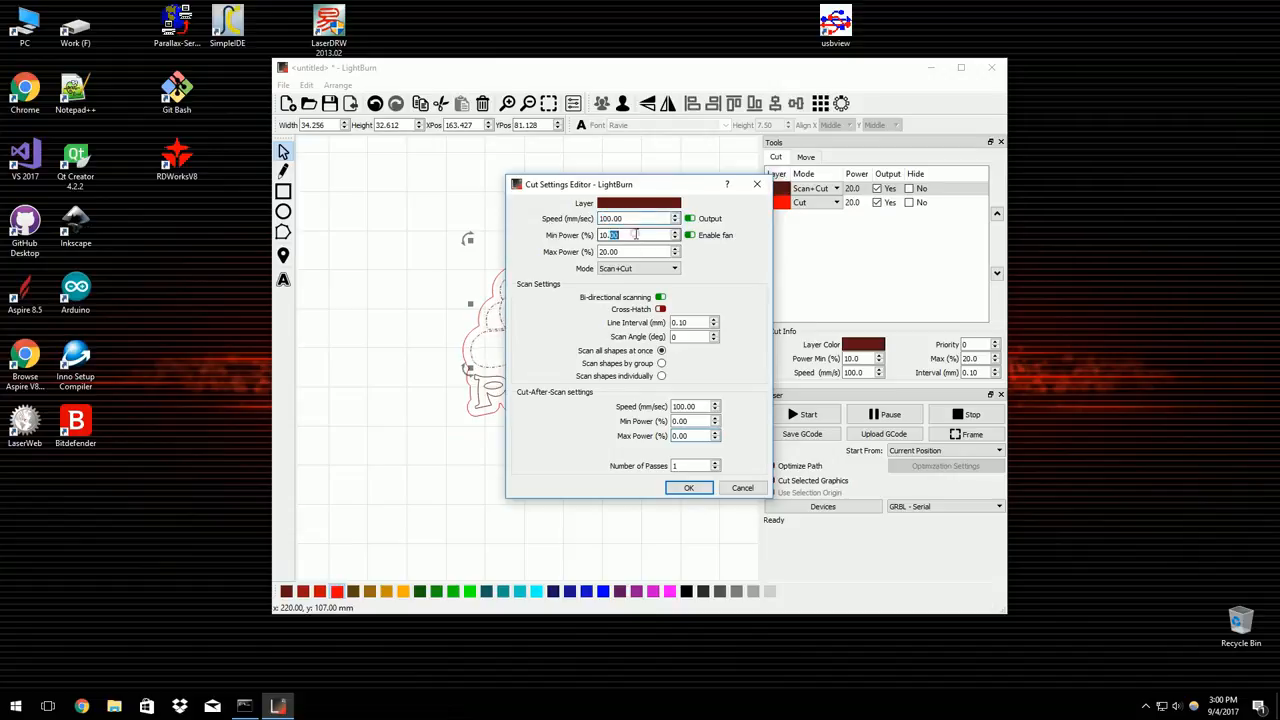
pyautogui.write('0')
pyautogui.doubleClick(625, 251)
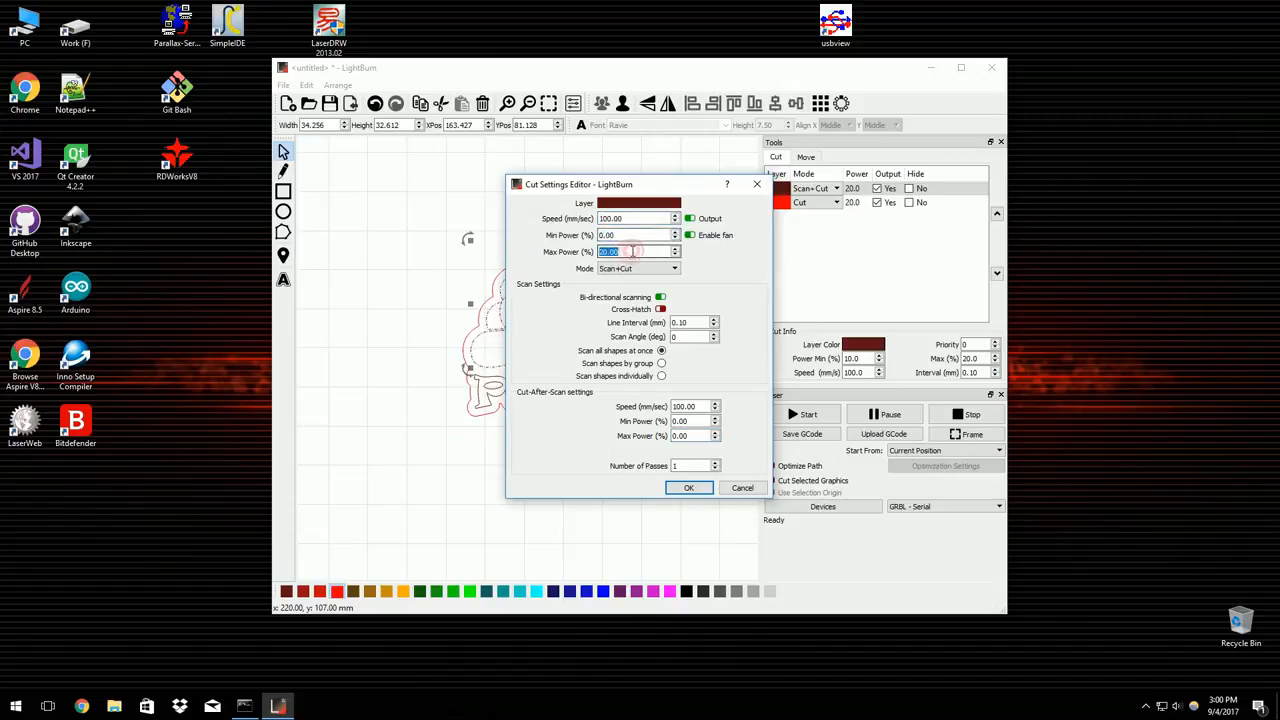
pyautogui.write('4')
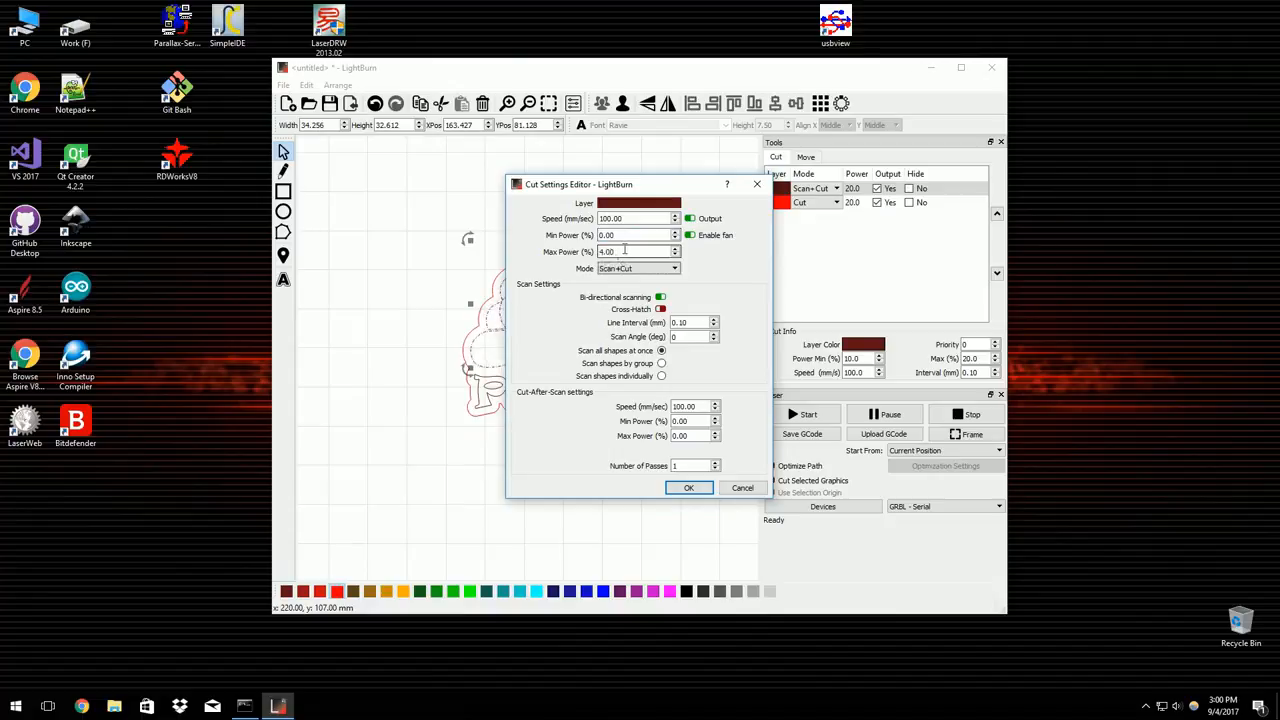
pyautogui.doubleClick(680, 322)
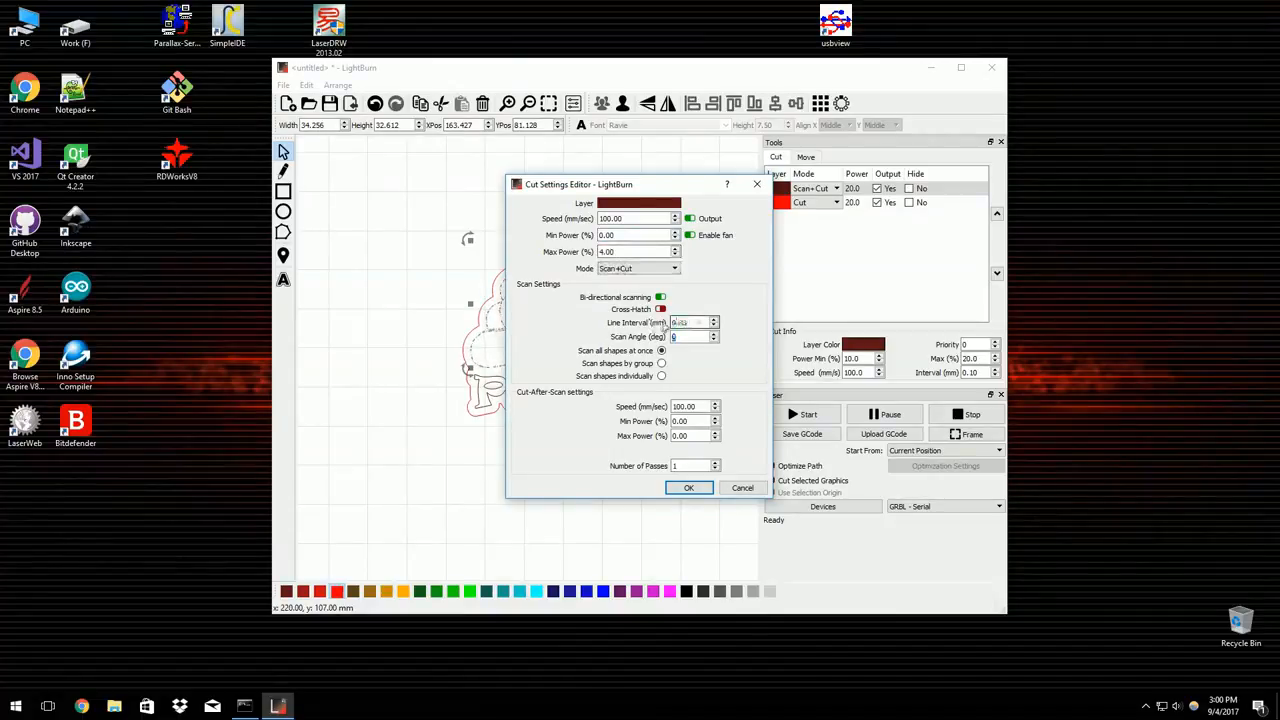
pyautogui.write('3')
# - Set the cut-after-scan Max Power to 4 and save the layer settings
pyautogui.doubleClick(682, 436)
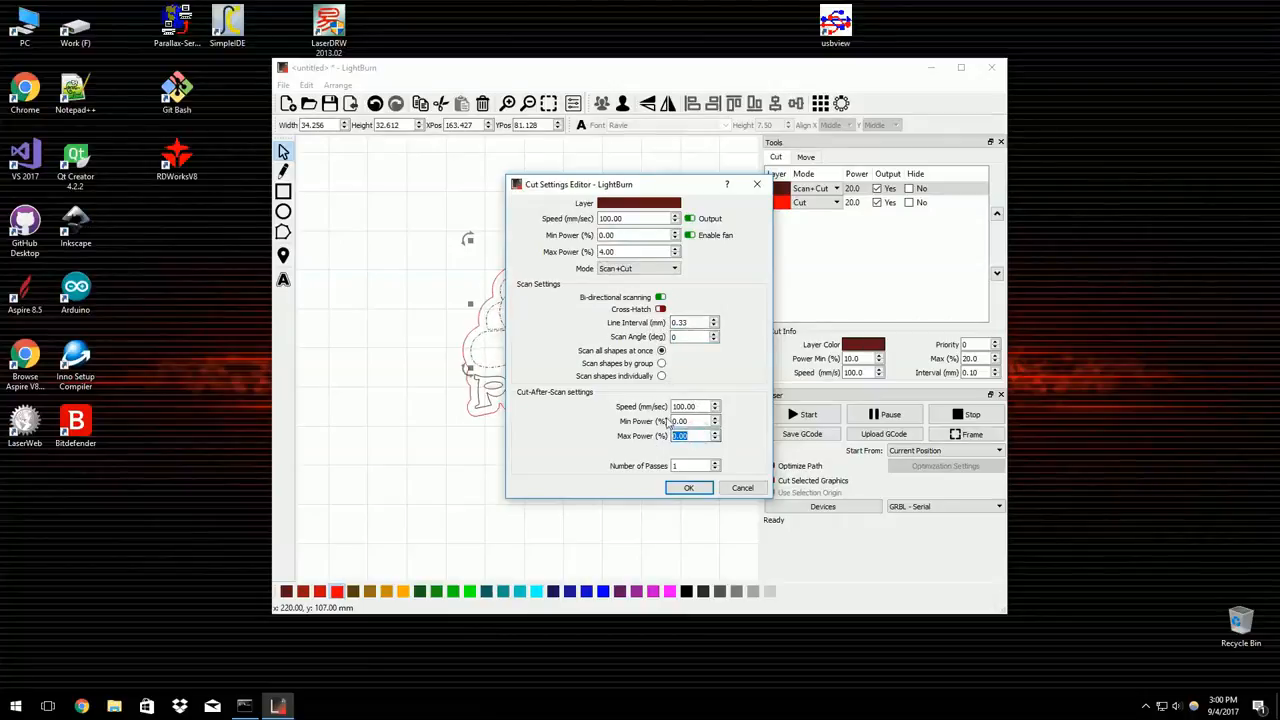
pyautogui.write('3')
pyautogui.press('Tab')
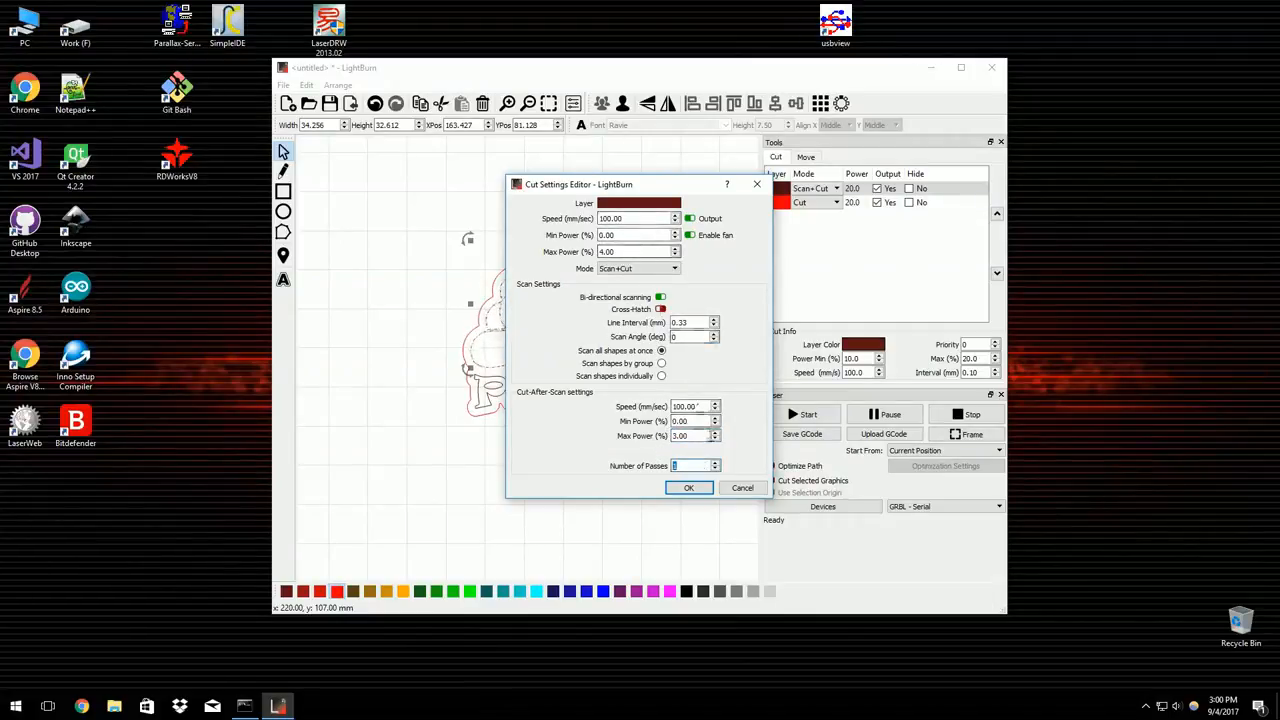
pyautogui.hotkey('shift', 'Tab')
pyautogui.write('4')
pyautogui.press('Tab')
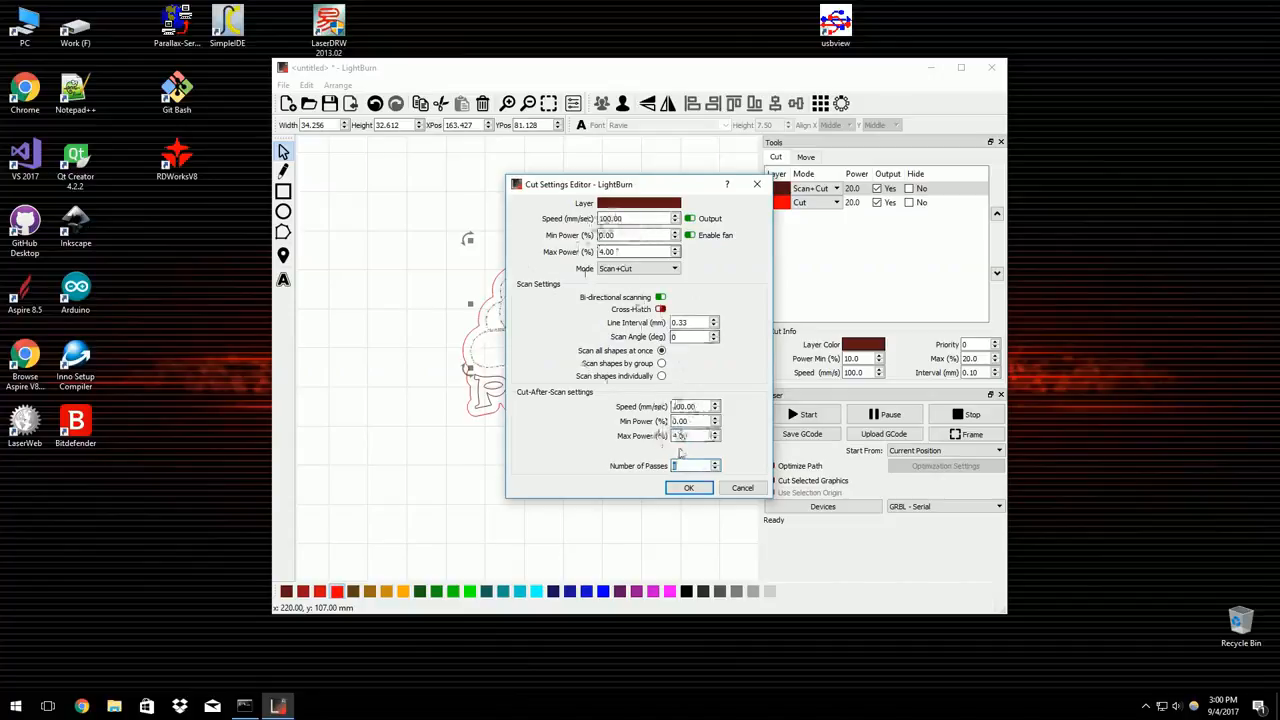
pyautogui.click(689, 488)
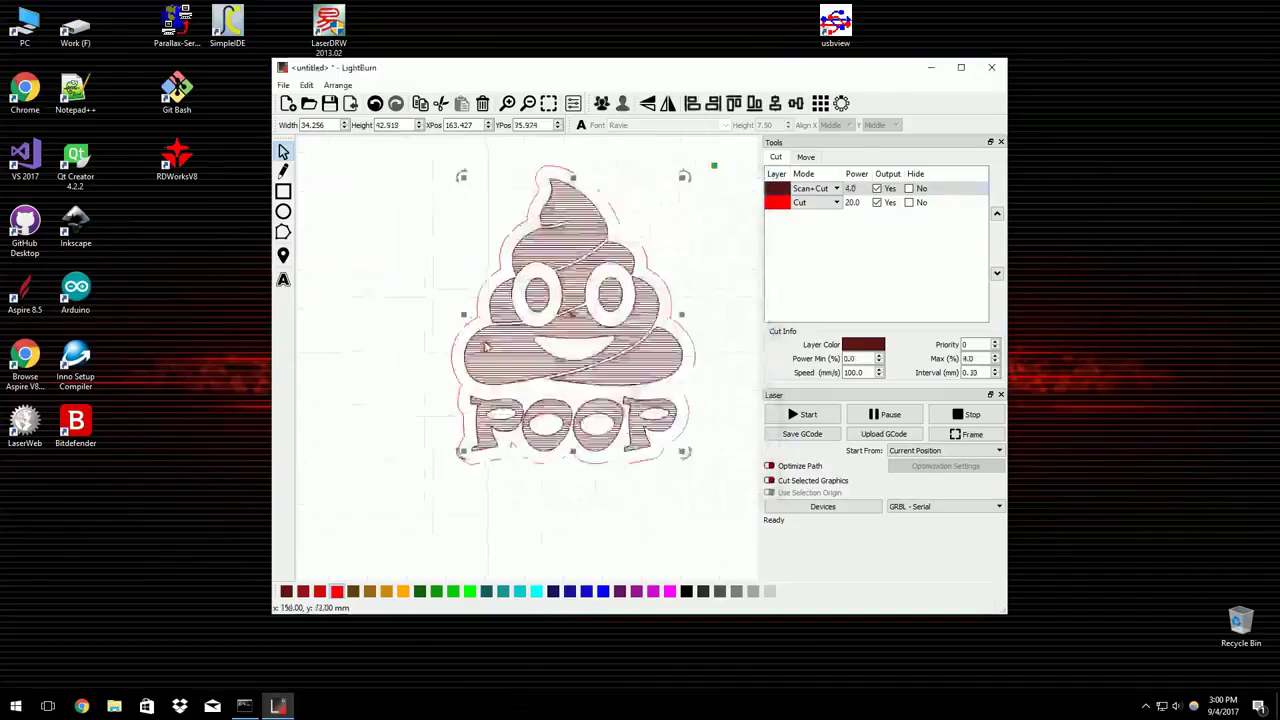
pyautogui.scroll(1, 486, 346)
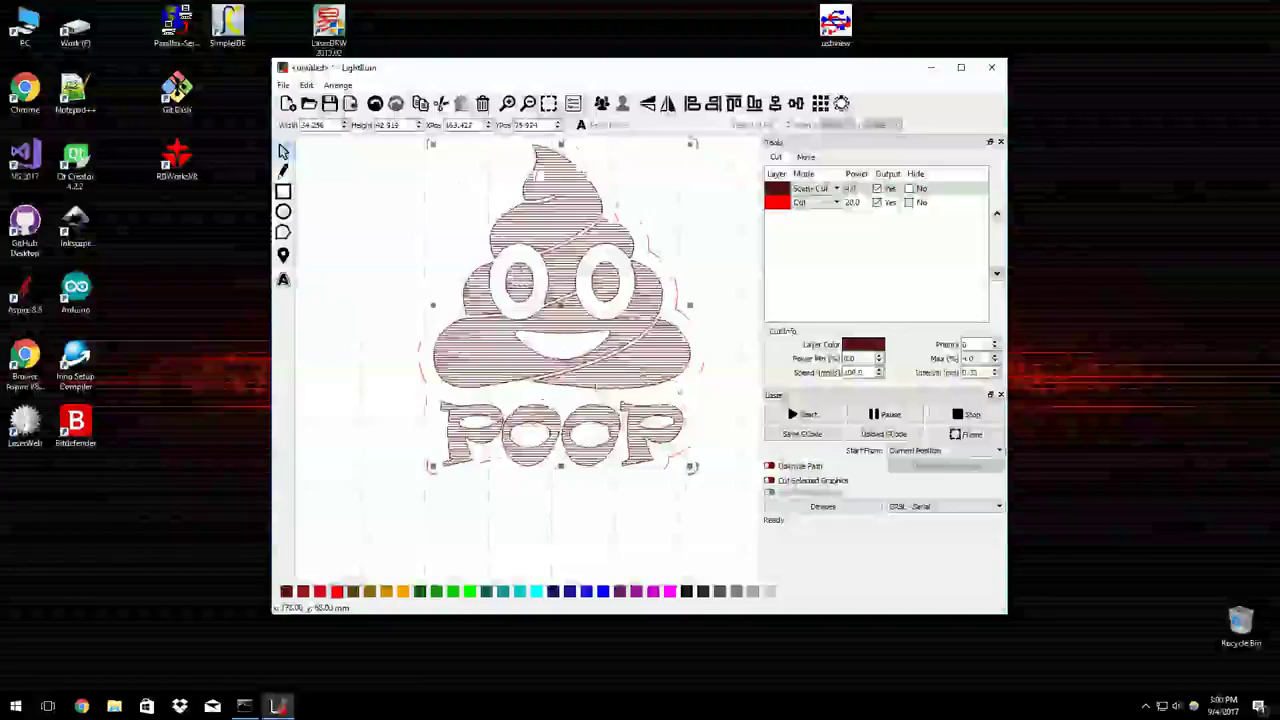
pyautogui.scroll(1, 500, 340)
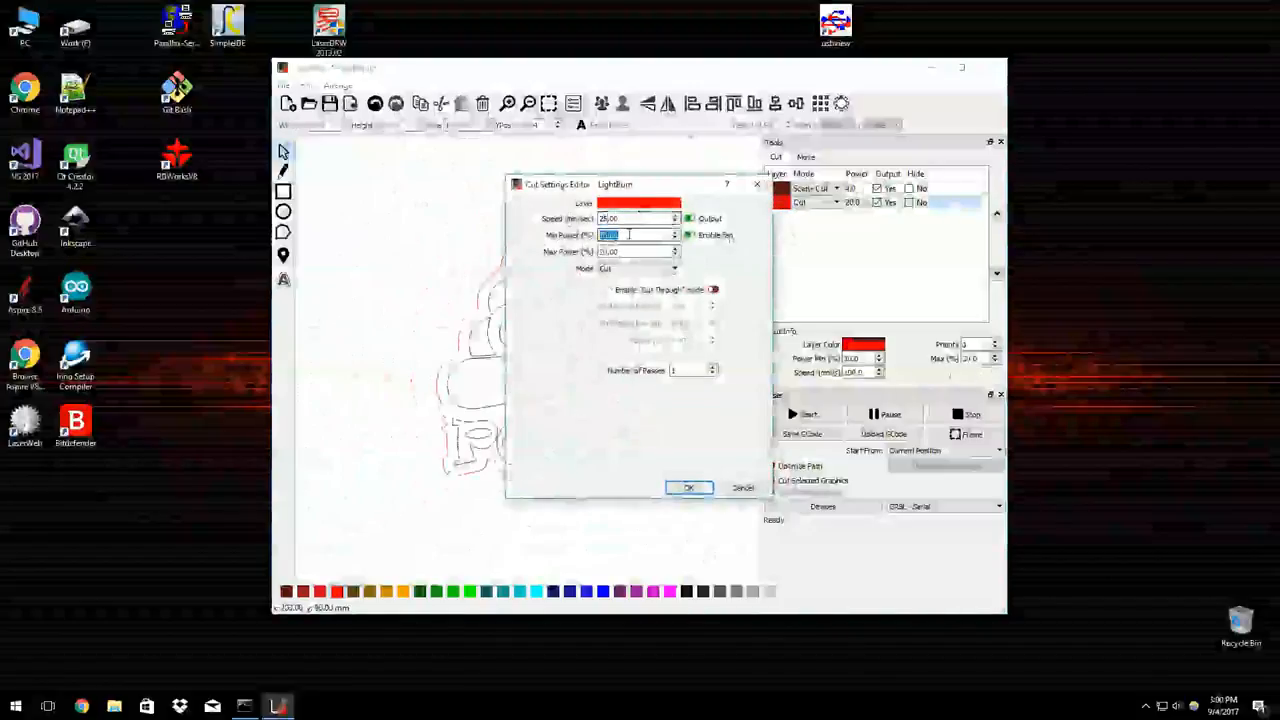
pyautogui.write('0')
# - Give the red Cut layer 25 mm/s speed, 0–75% power and 5 passes, and confirm
pyautogui.doubleClick(610, 251)
pyautogui.write('75')
pyautogui.press('Tab')
pyautogui.write('5')
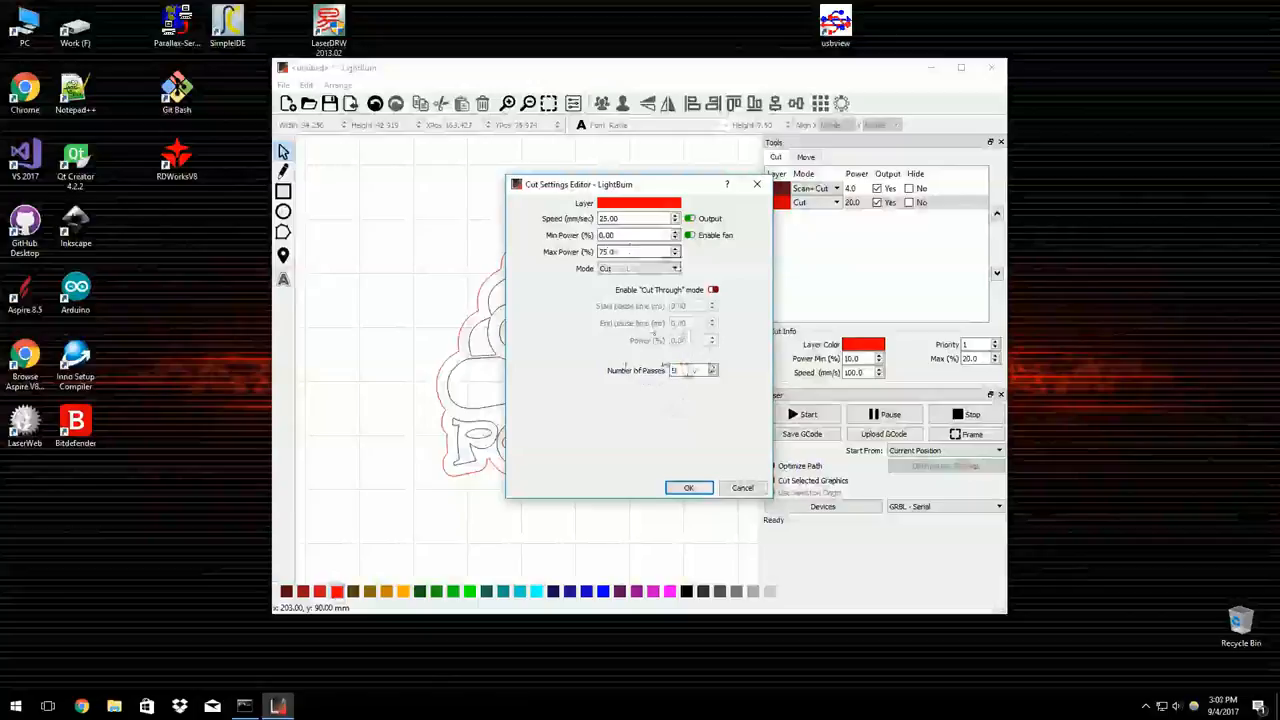
pyautogui.doubleClick(631, 219)
pyautogui.click(678, 371)
pyautogui.write('5')
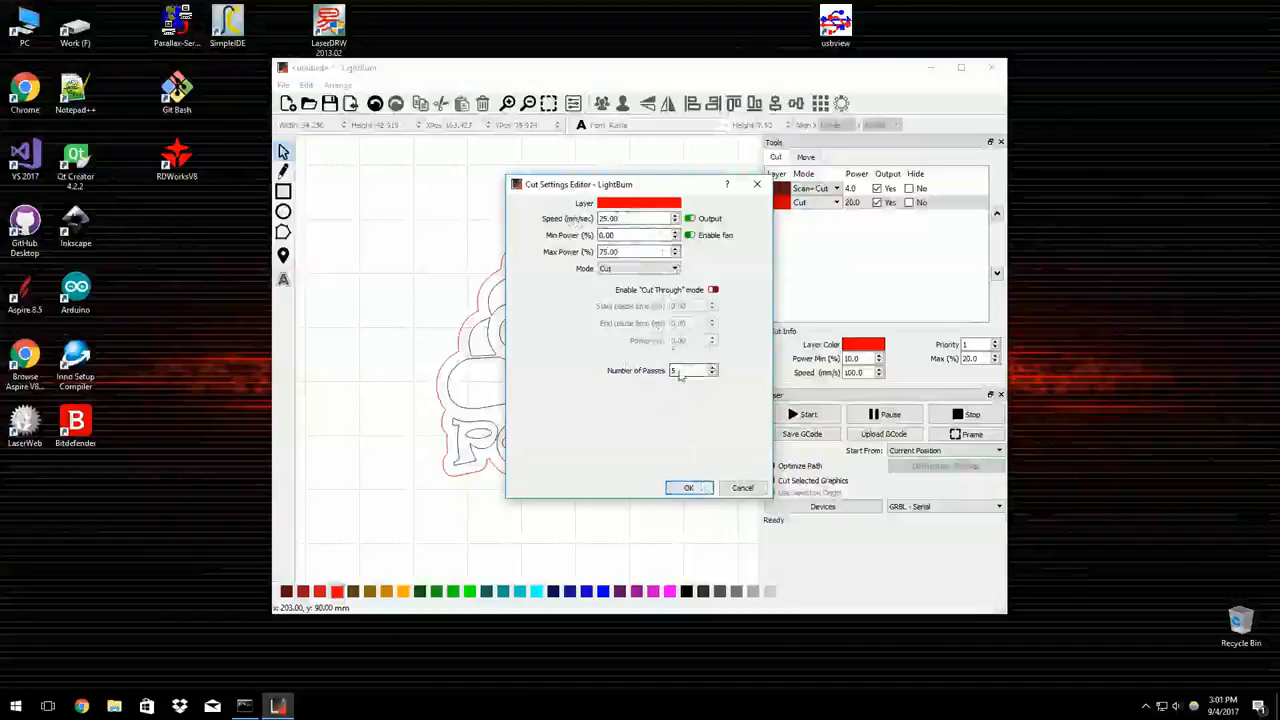
pyautogui.click(688, 488)
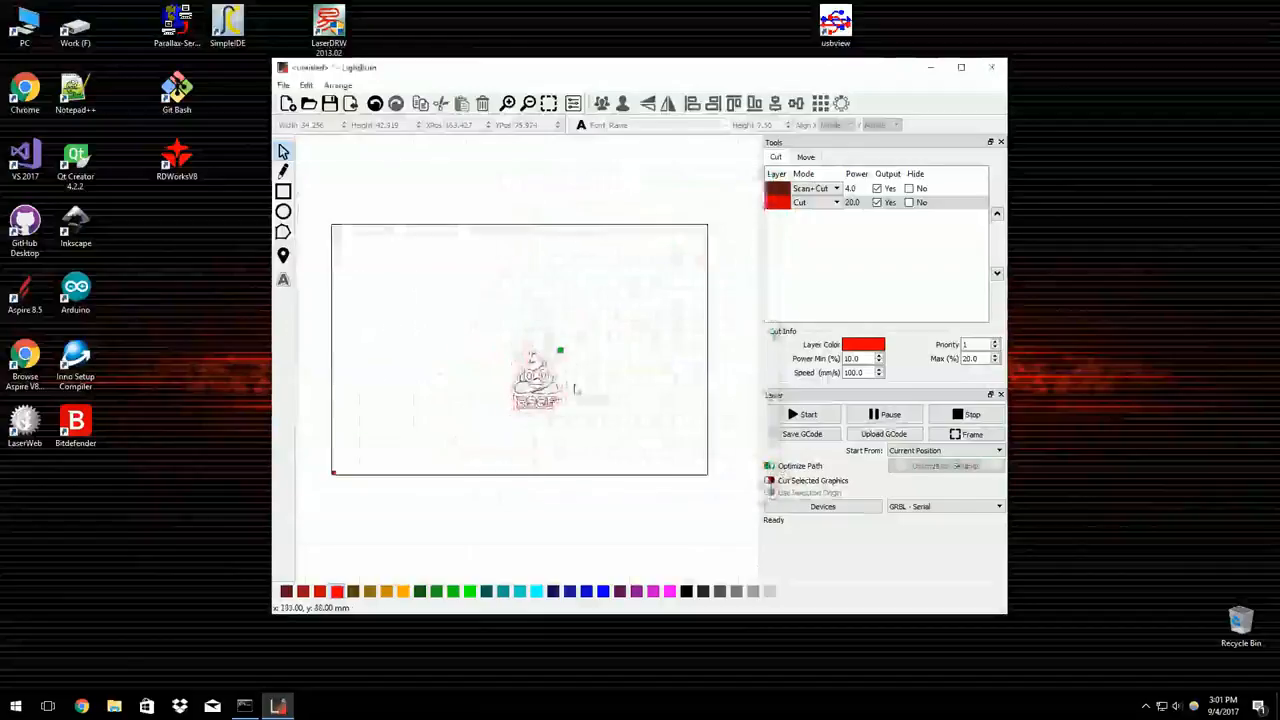
# - Use the position-marker tool to send the laser head over the material, then return to selection
pyautogui.click(284, 256)
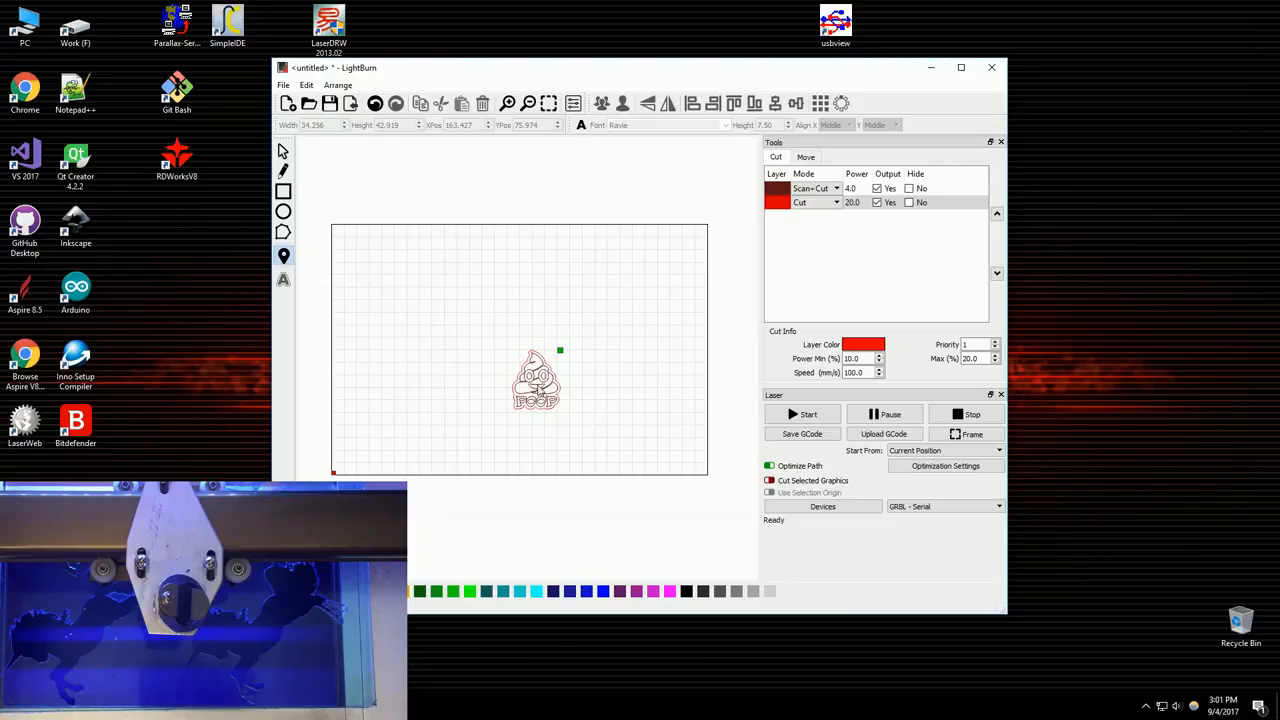
pyautogui.click(283, 151)
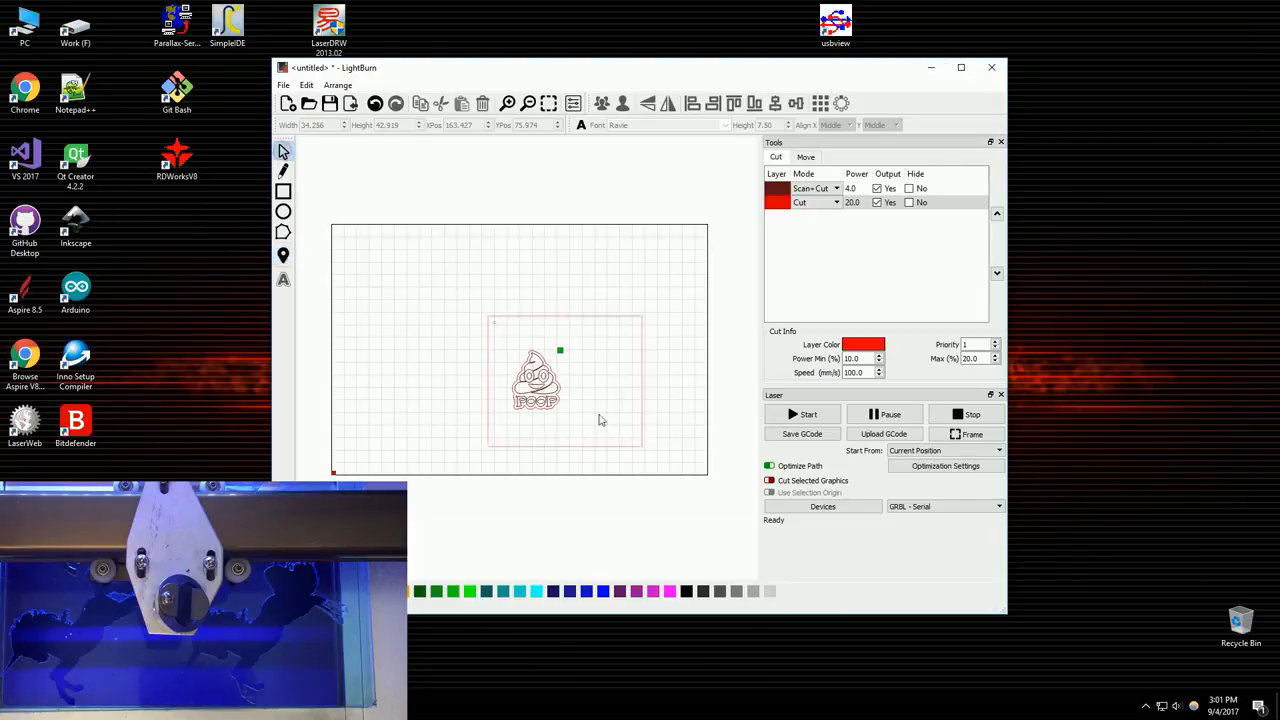
# - Select the whole POOP graphic, frame it on the bed, and shift it left and down, re-framing to check
pyautogui.moveTo(492, 320); pyautogui.dragTo(640, 445)
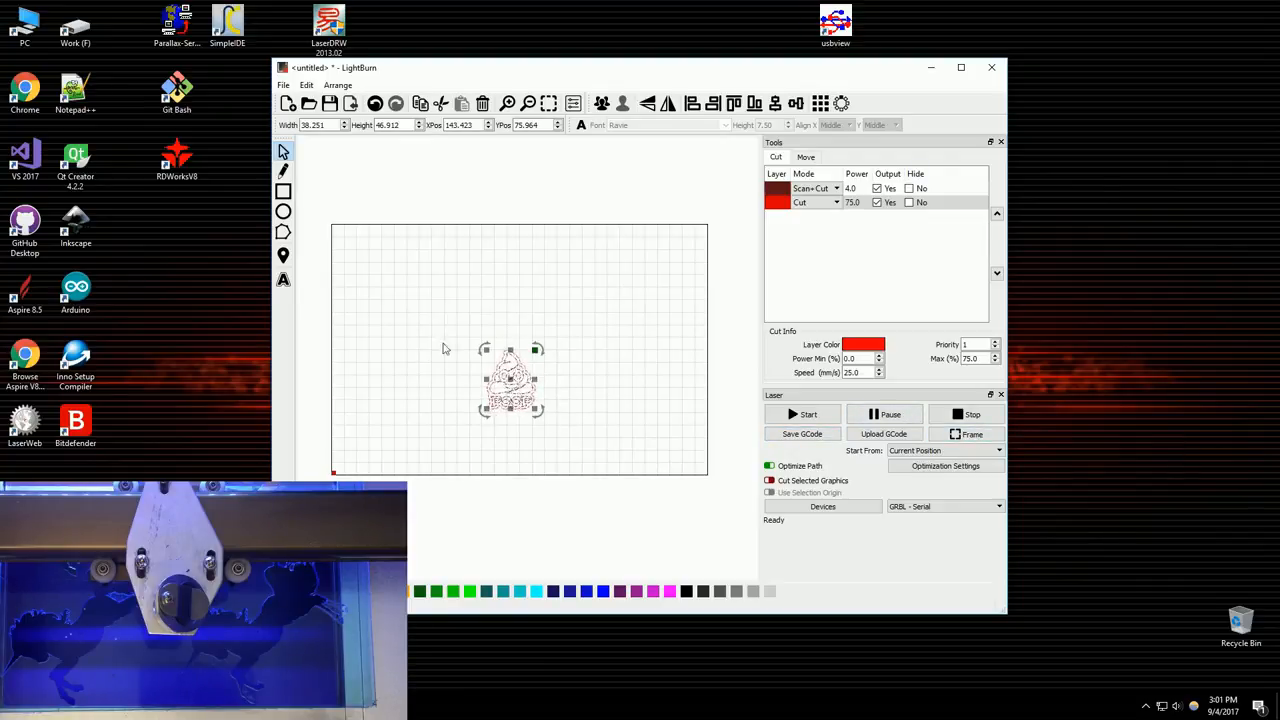
pyautogui.click(966, 435)
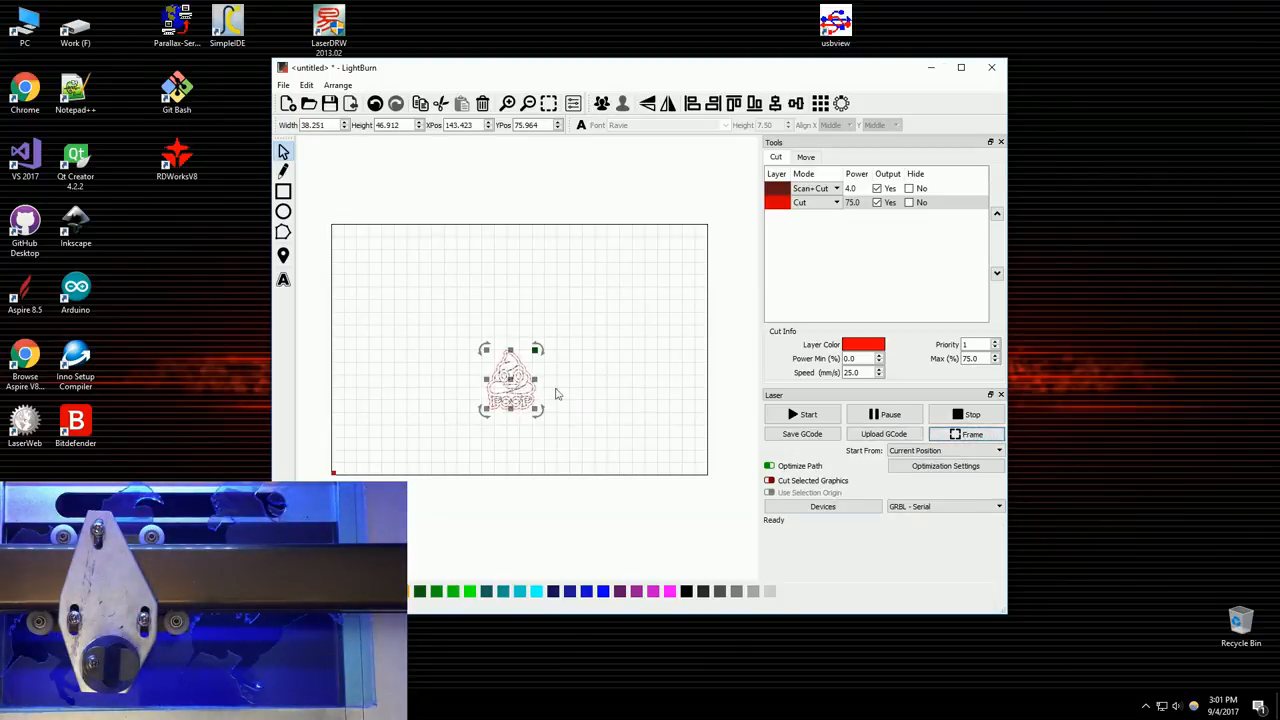
pyautogui.moveTo(510, 378); pyautogui.dragTo(504, 385)
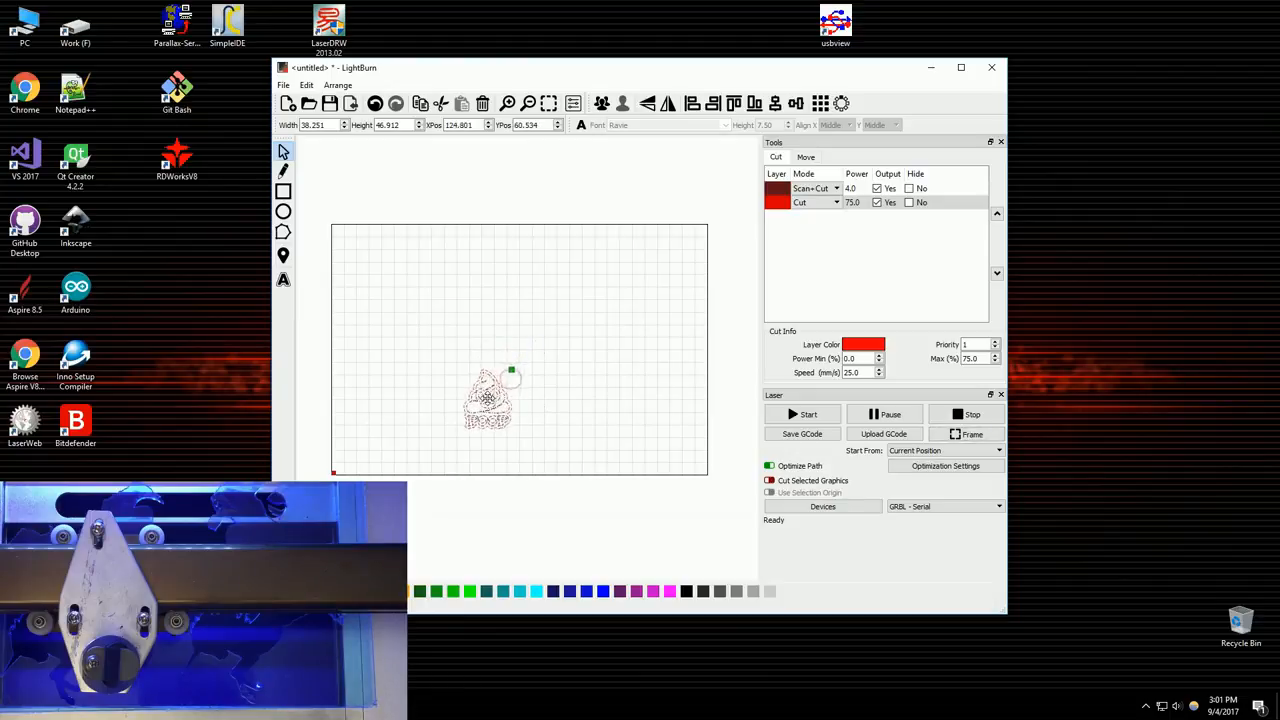
pyautogui.click(968, 435)
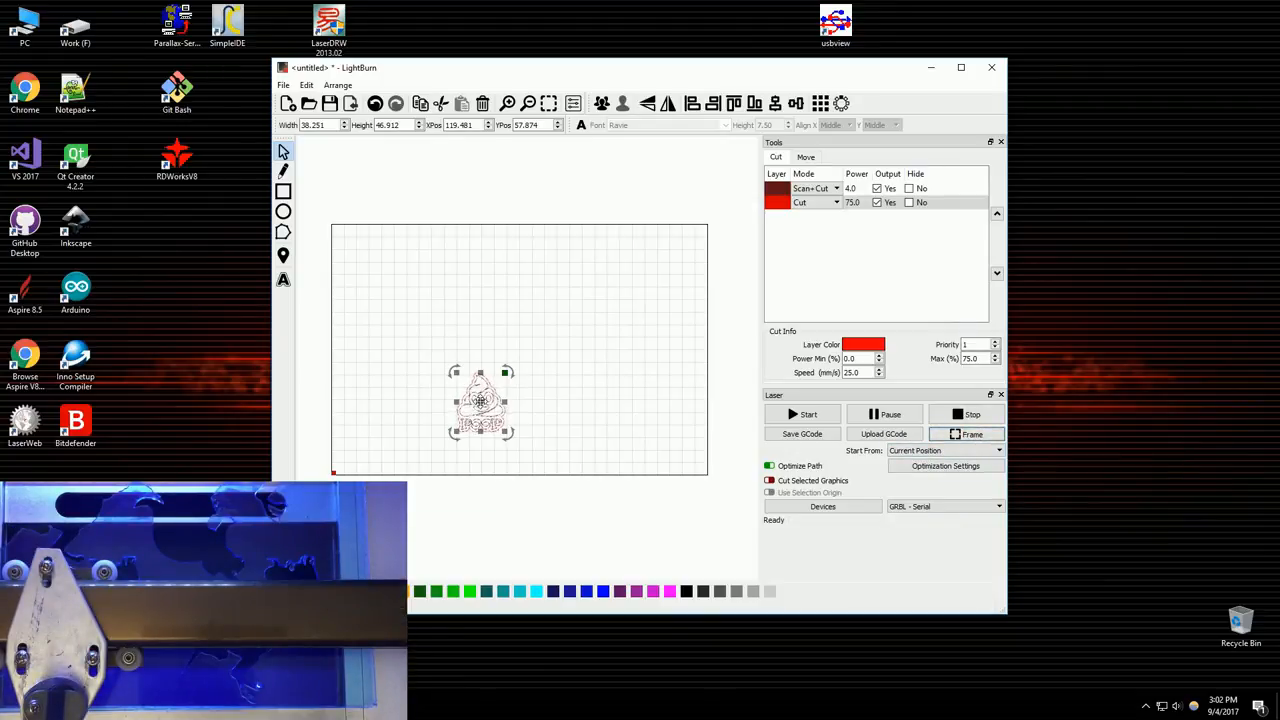
pyautogui.moveTo(480, 400); pyautogui.dragTo(480, 412)
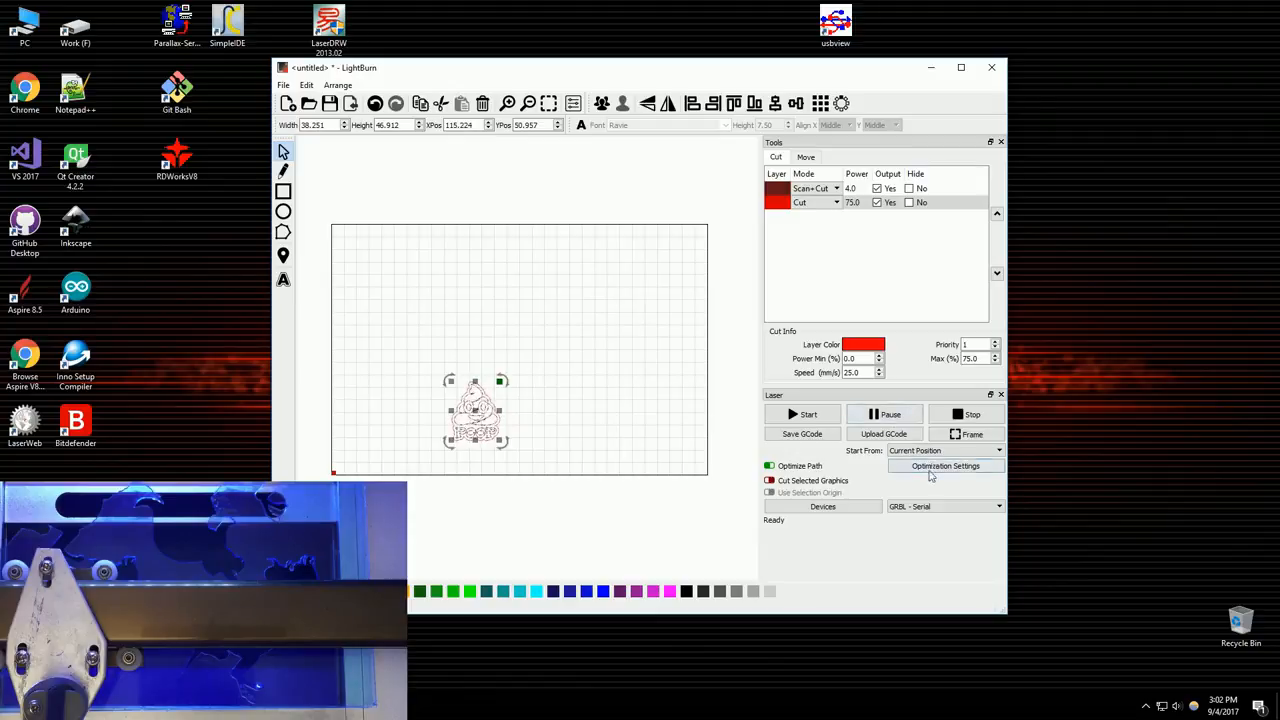
# - Frame the design, nudge it right twice with the arrow keys and frame again
pyautogui.click(965, 434)
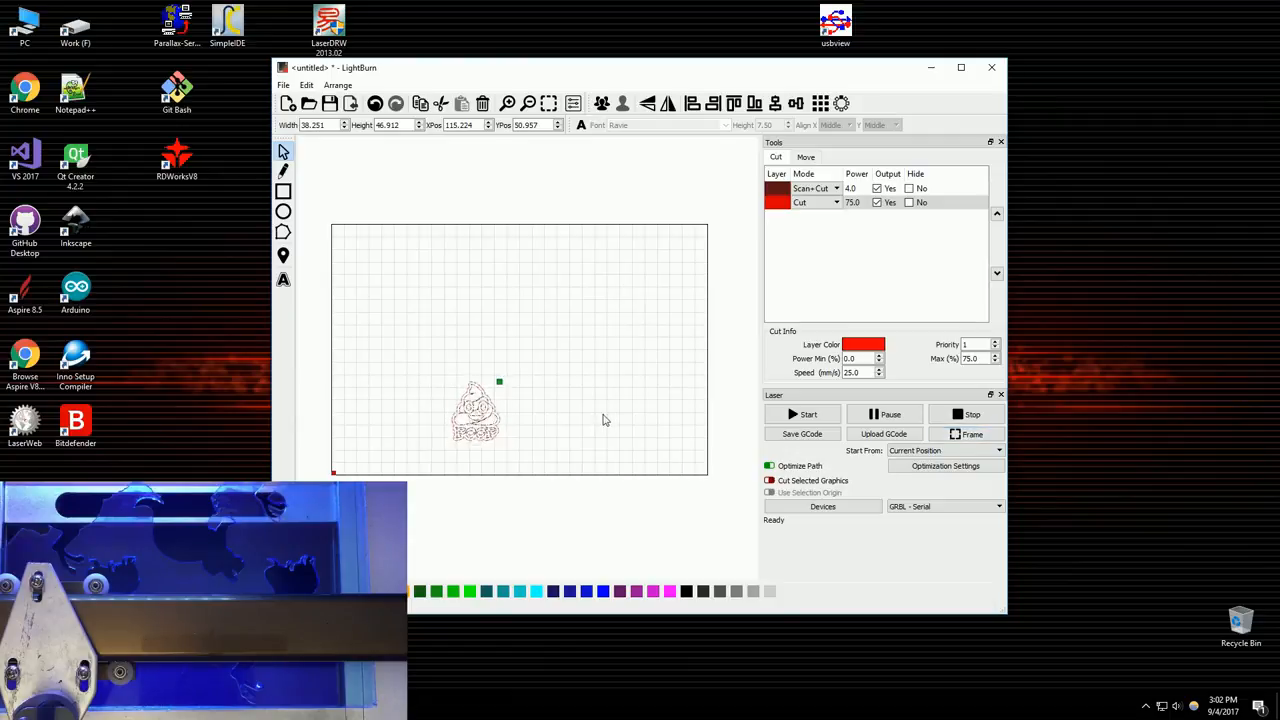
pyautogui.press('Right')
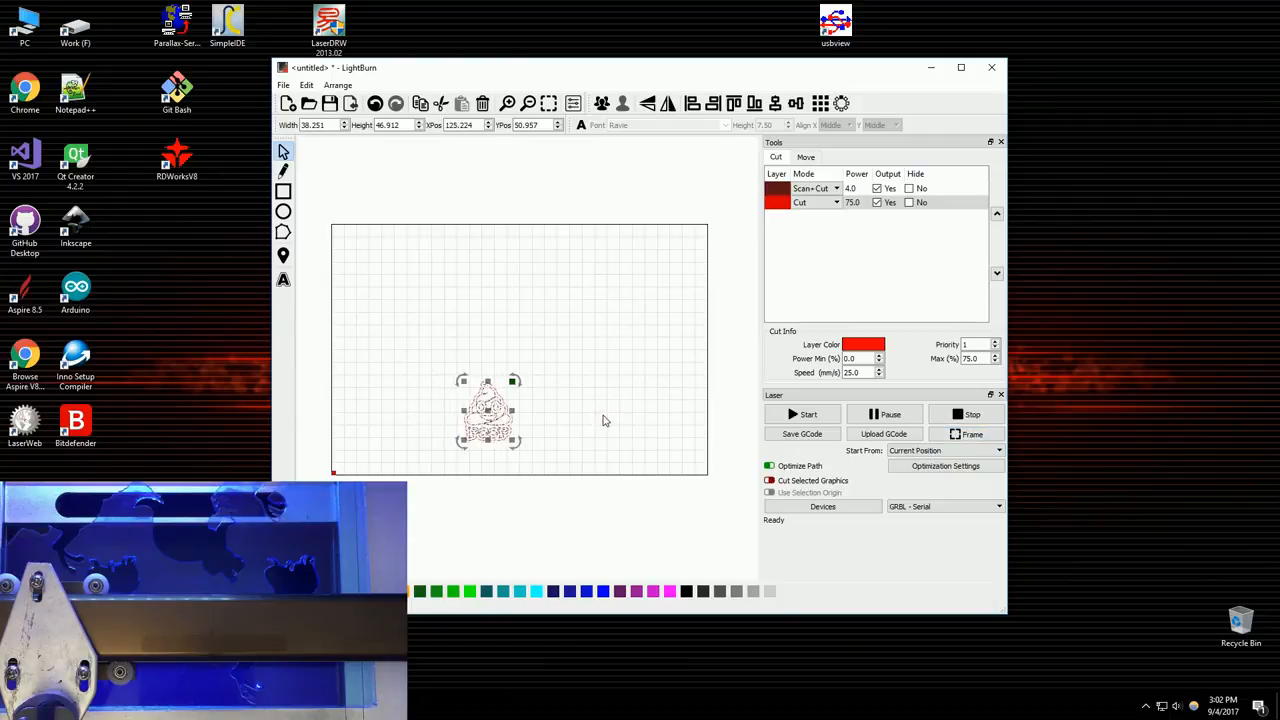
pyautogui.press('Right')
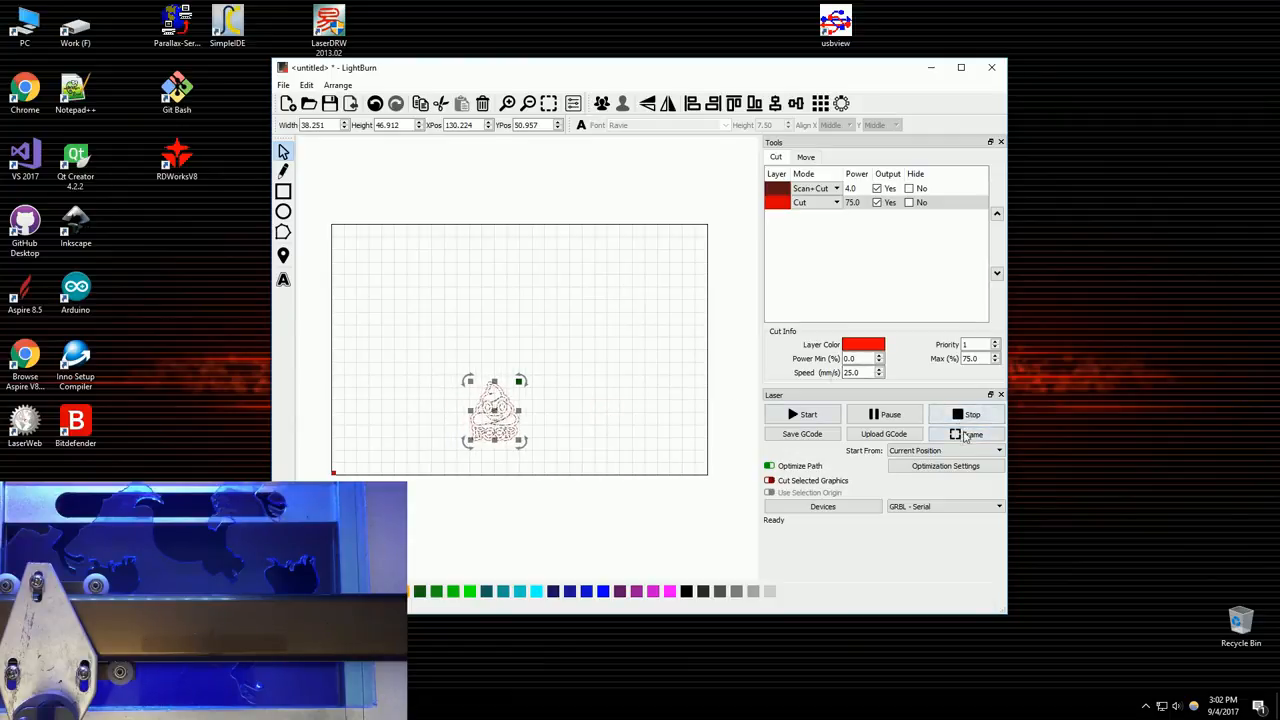
pyautogui.click(967, 434)
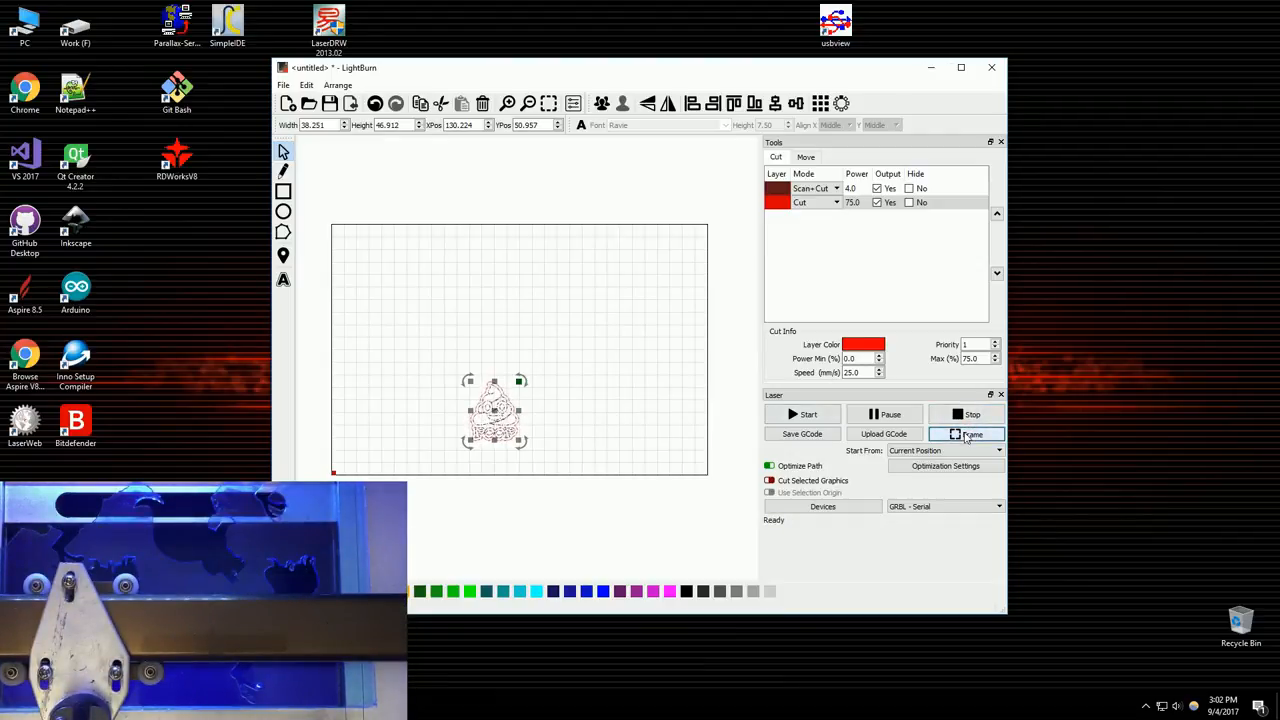
# - Move the graphic slightly right and up, frame it once more and zoom in around the design
pyautogui.click(597, 436)
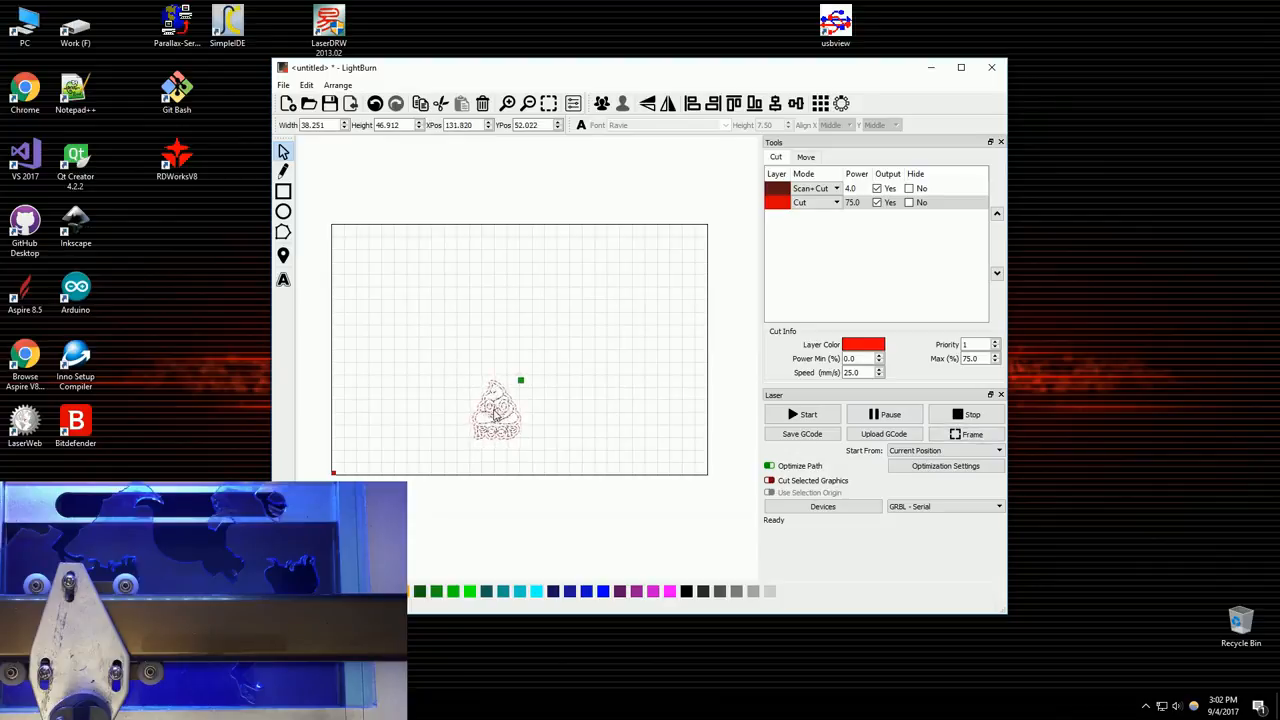
pyautogui.moveTo(496, 417); pyautogui.dragTo(505, 412)
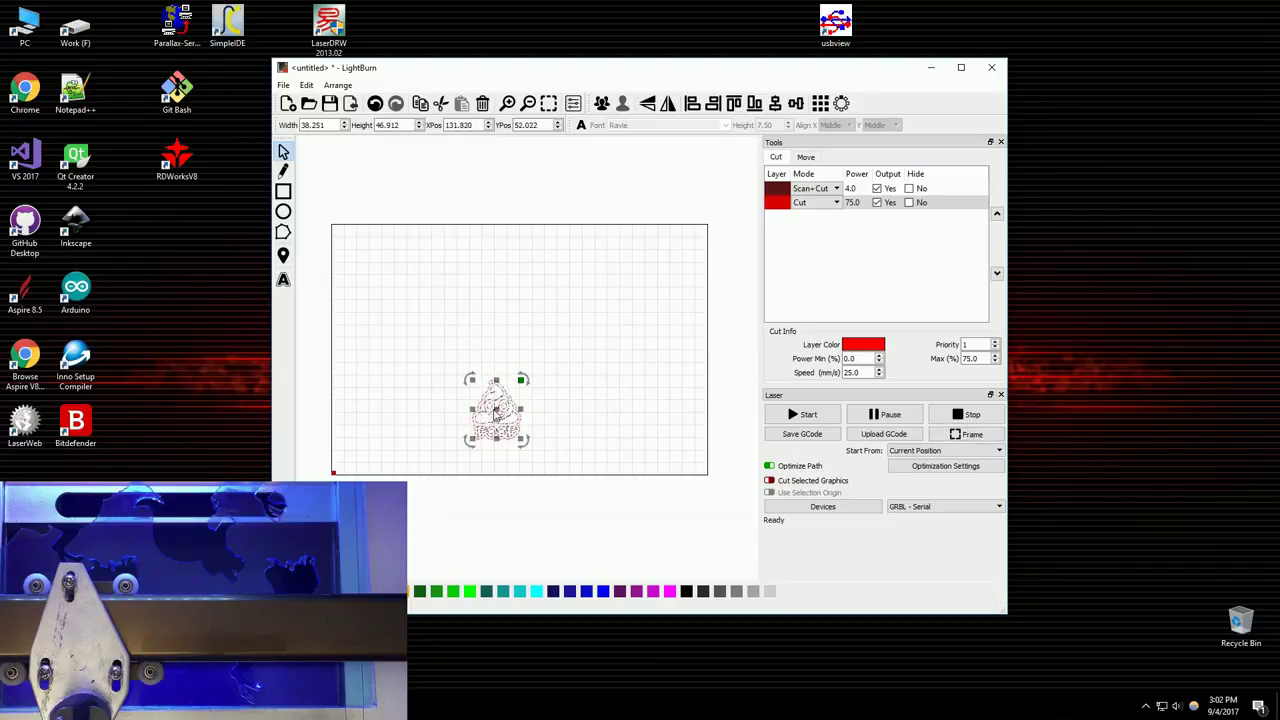
pyautogui.click(975, 434)
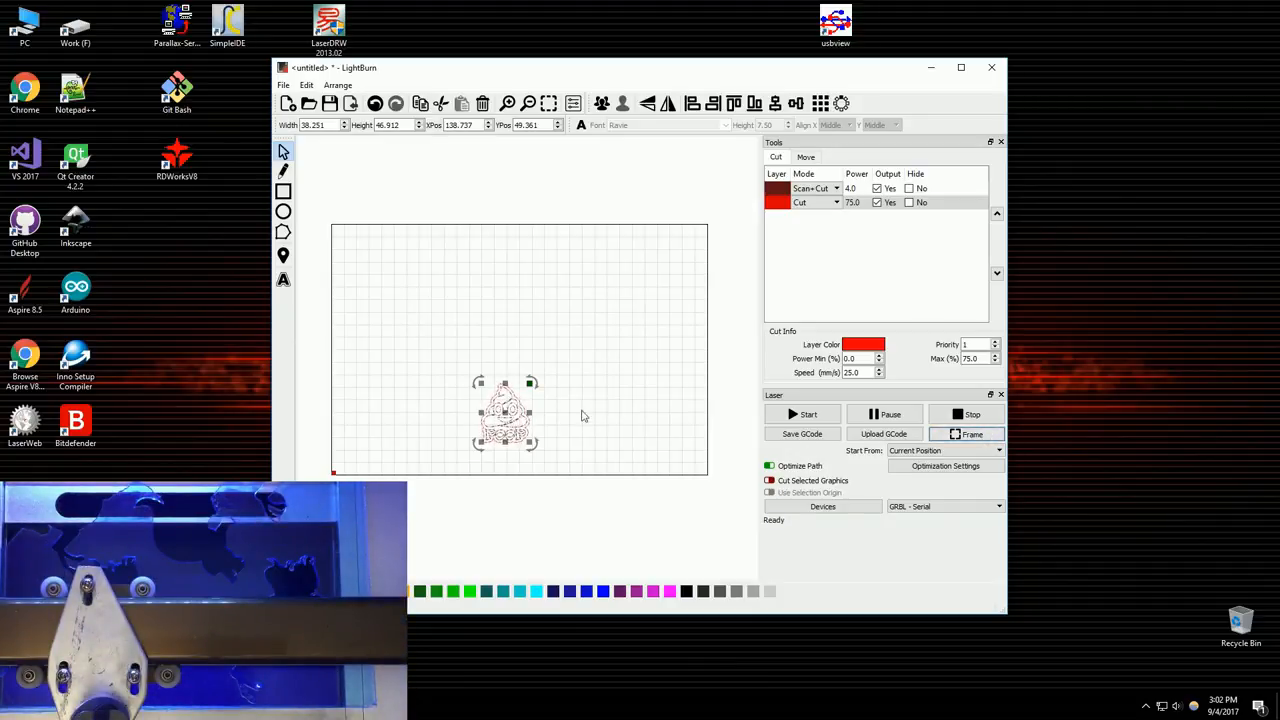
pyautogui.press('Escape')
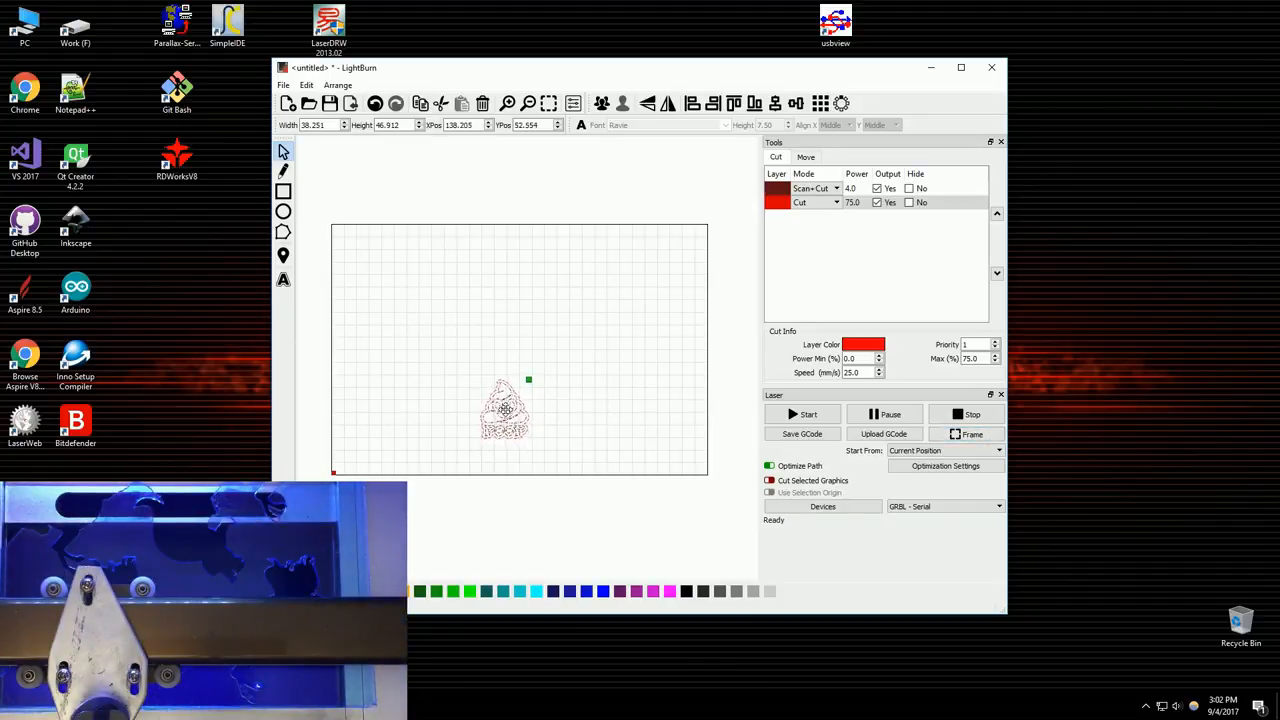
pyautogui.hotkey('ctrl', 'a')
pyautogui.press('Escape')
pyautogui.scroll(2, 604, 414)
pyautogui.scroll(1, 604, 414)
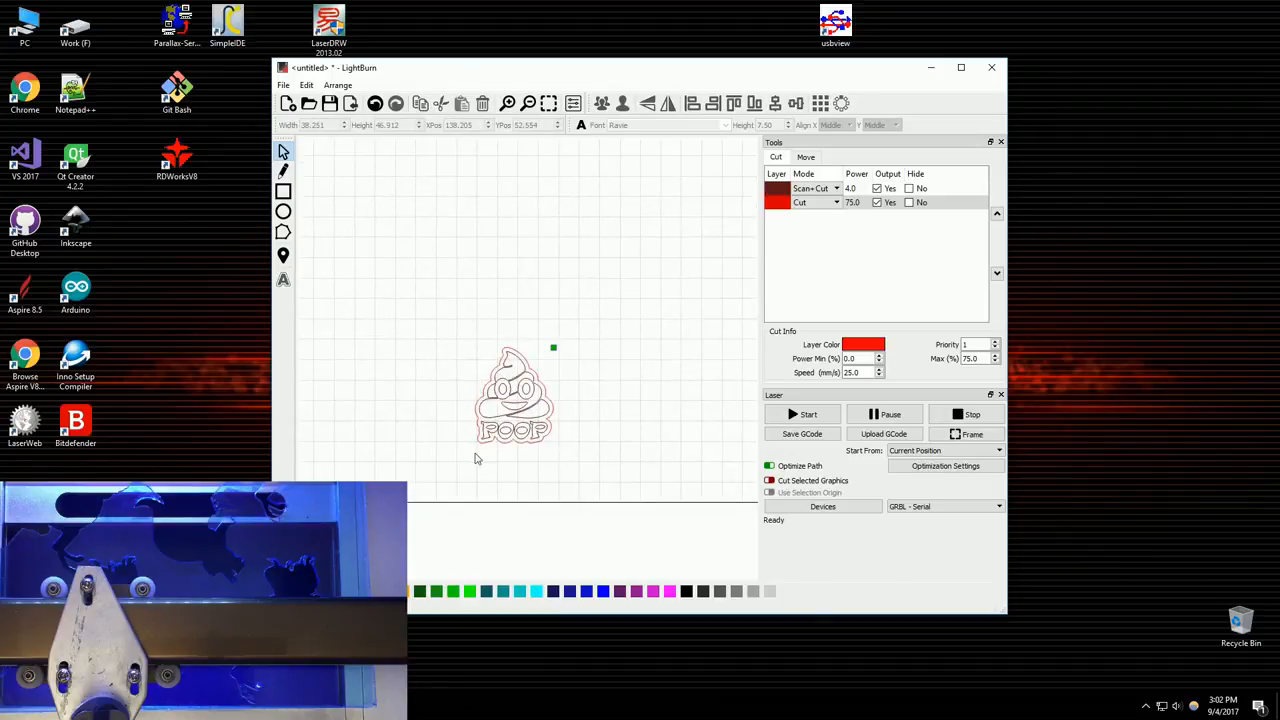
pyautogui.scroll(2, 476, 458)
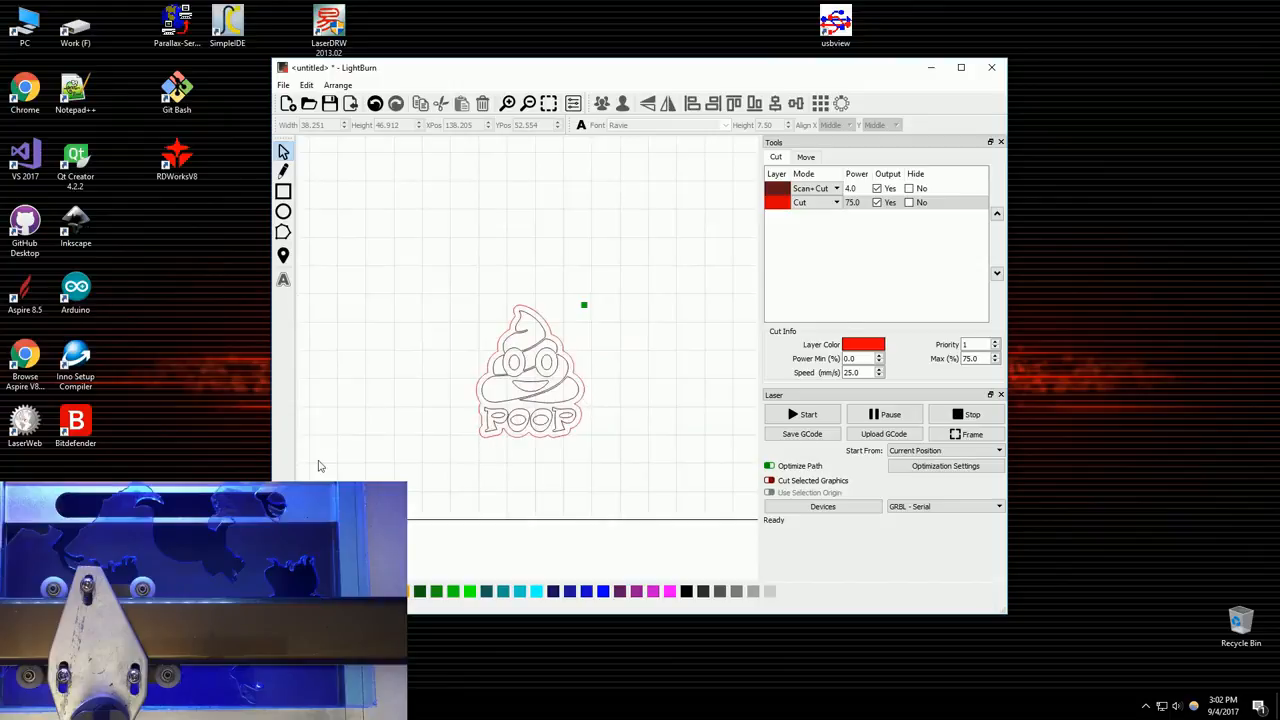